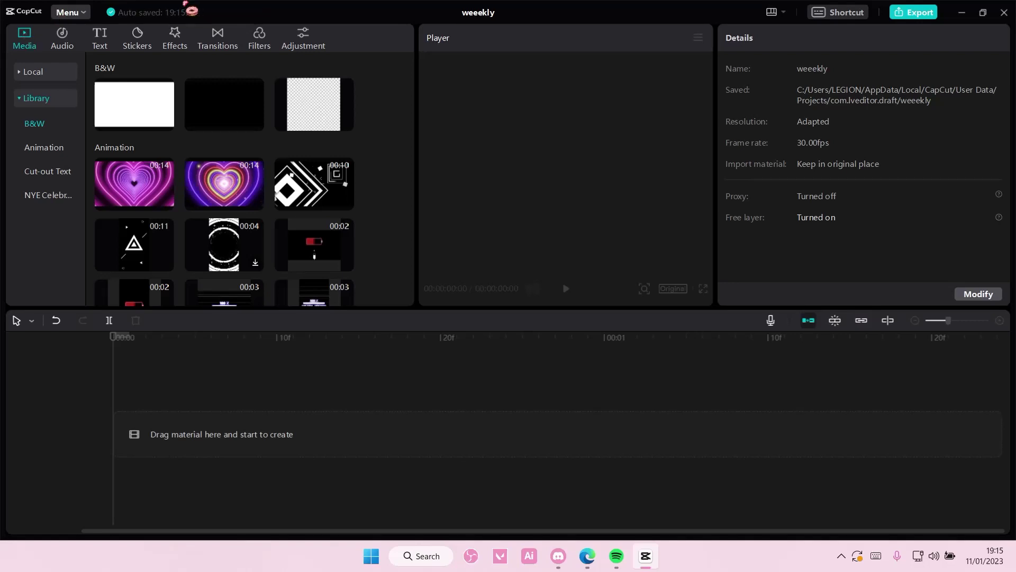
# - Add the black B&W library clip and stretch it to exactly 00:00:01:00
pyautogui.moveTo(244, 100)
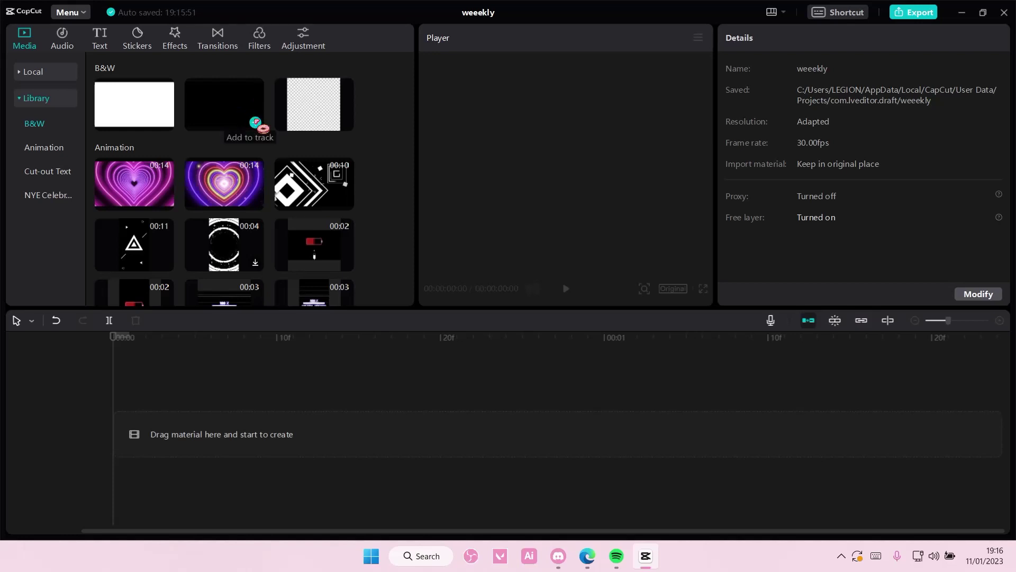
pyautogui.click(257, 122)
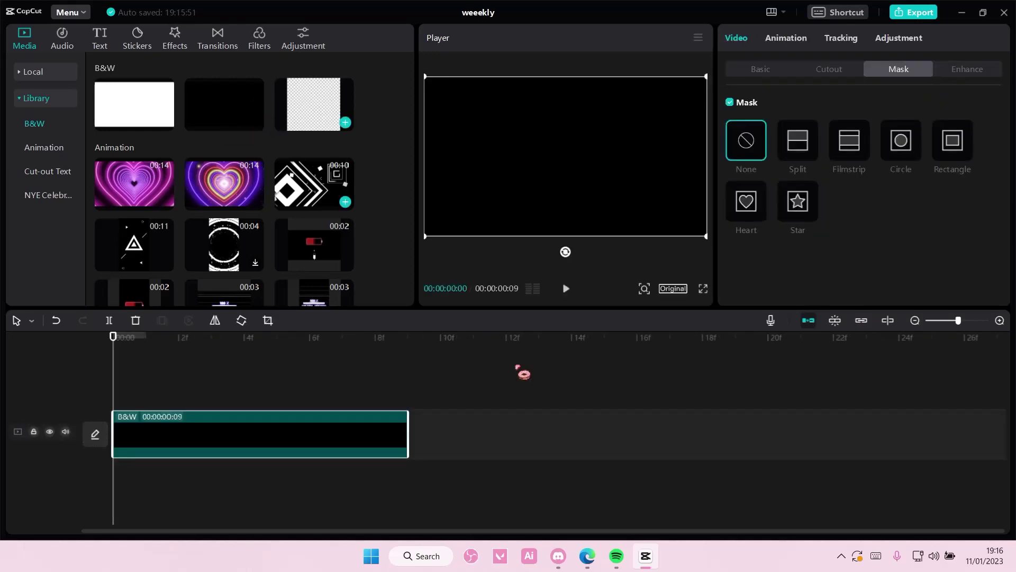
pyautogui.moveTo(409, 437); pyautogui.dragTo(835, 444)
pyautogui.click(914, 320)
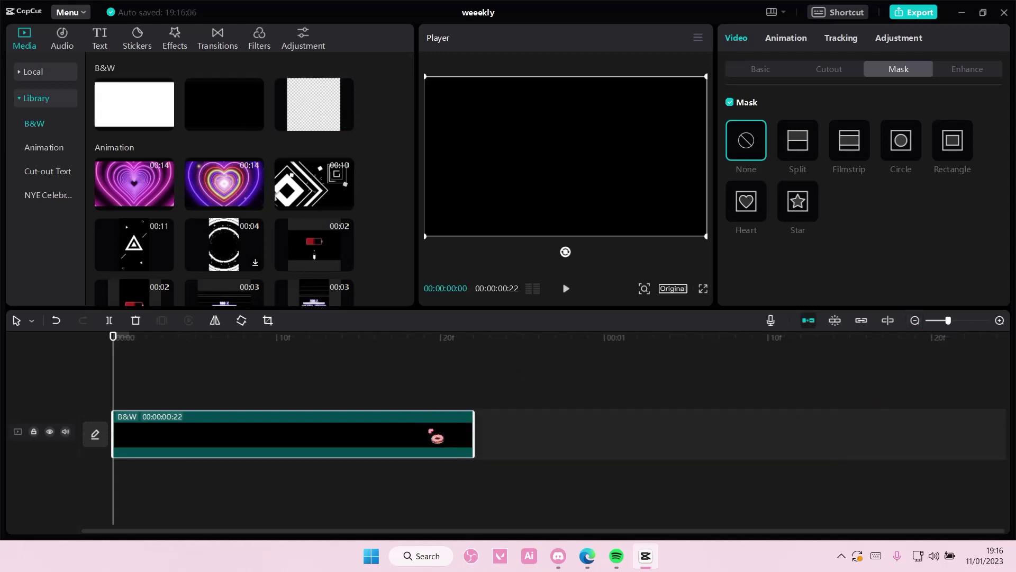
pyautogui.moveTo(469, 439); pyautogui.dragTo(605, 446)
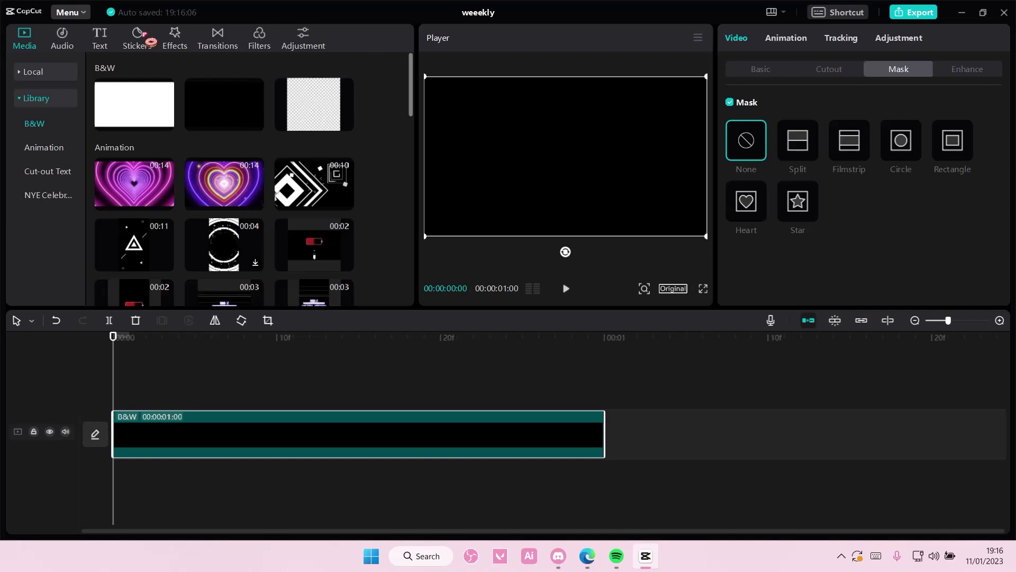
# - Add a Default text clip and trim it to end at the one-second mark
pyautogui.click(99, 38)
pyautogui.click(148, 128)
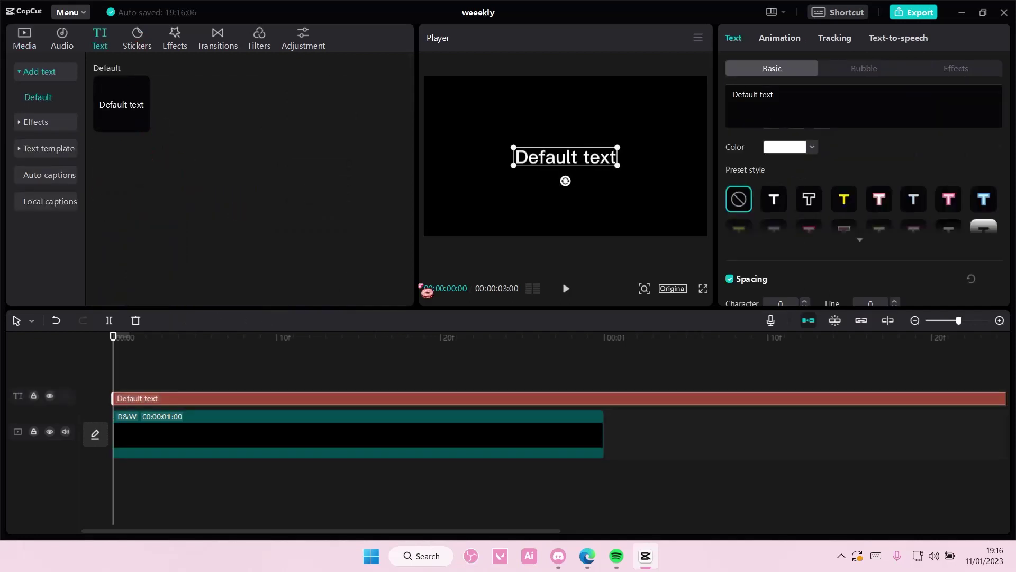
pyautogui.moveTo(117, 350); pyautogui.dragTo(618, 398)
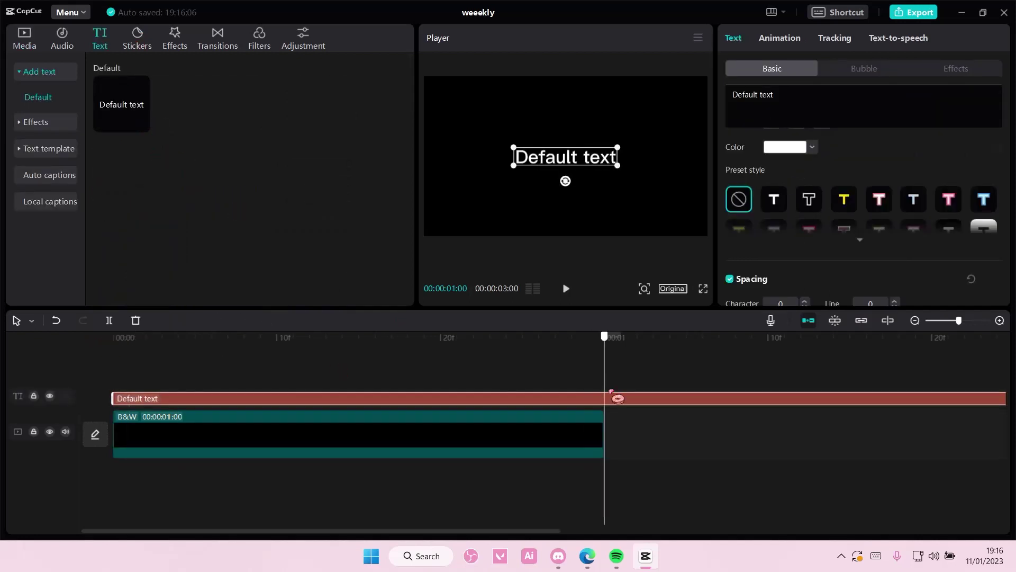
pyautogui.click(109, 320)
pyautogui.click(135, 320)
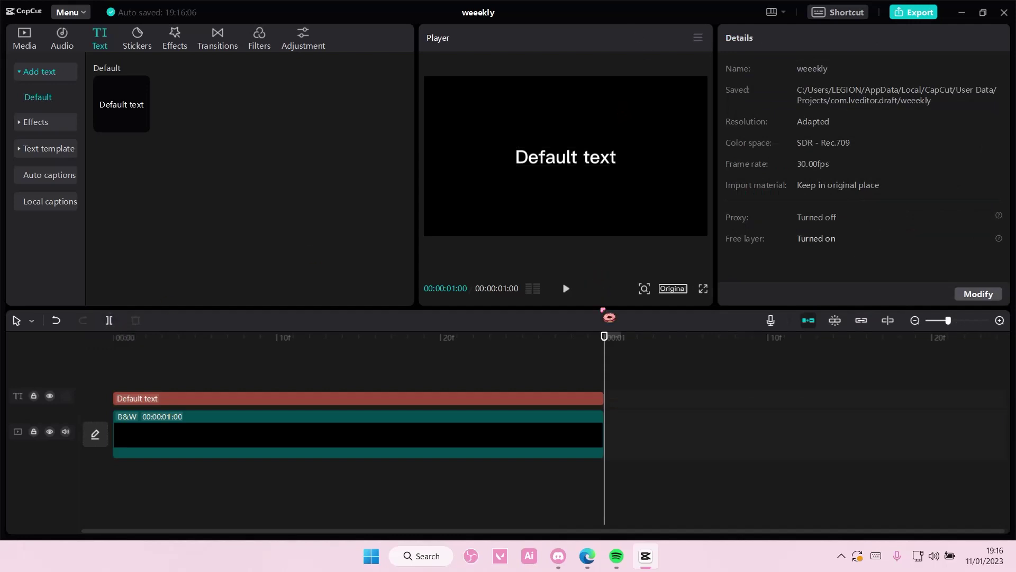
pyautogui.click(55, 320)
# - Change the text's wording to 'step into the daylight'
pyautogui.click(212, 410)
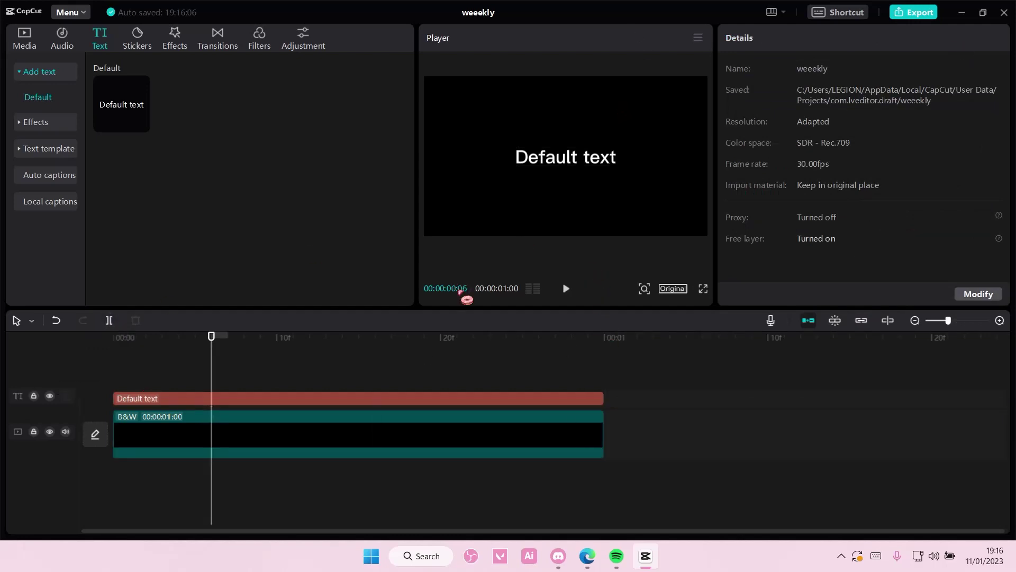
pyautogui.click(262, 397)
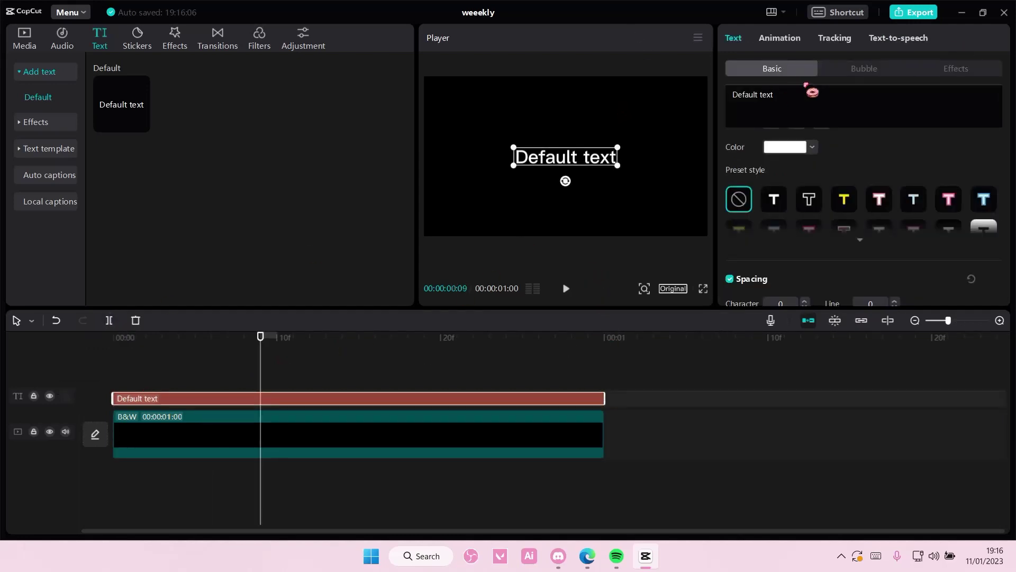
pyautogui.click(748, 98)
pyautogui.hotkey('ctrl', 'a')
pyautogui.write('st')
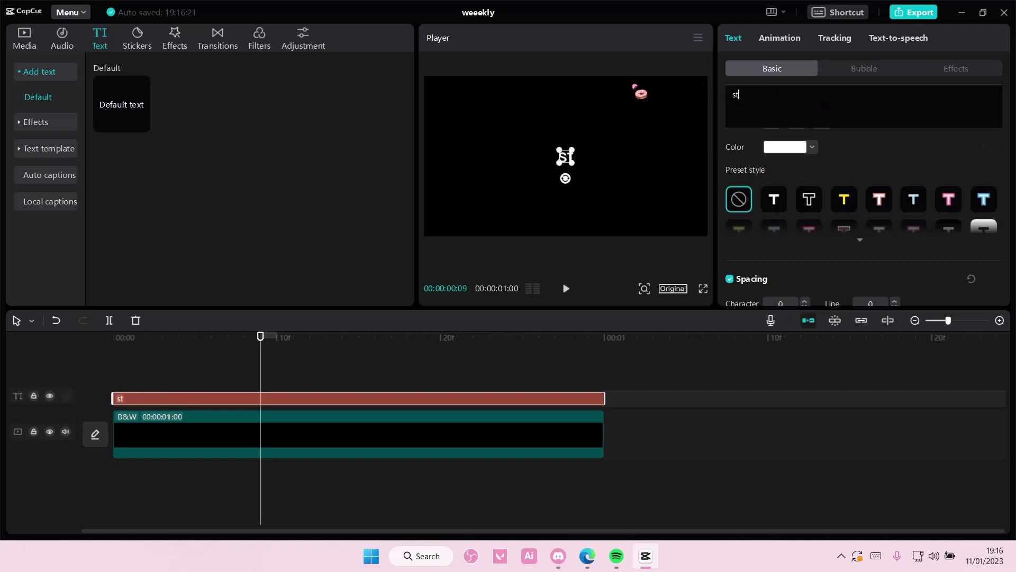
pyautogui.write('ep into the f')
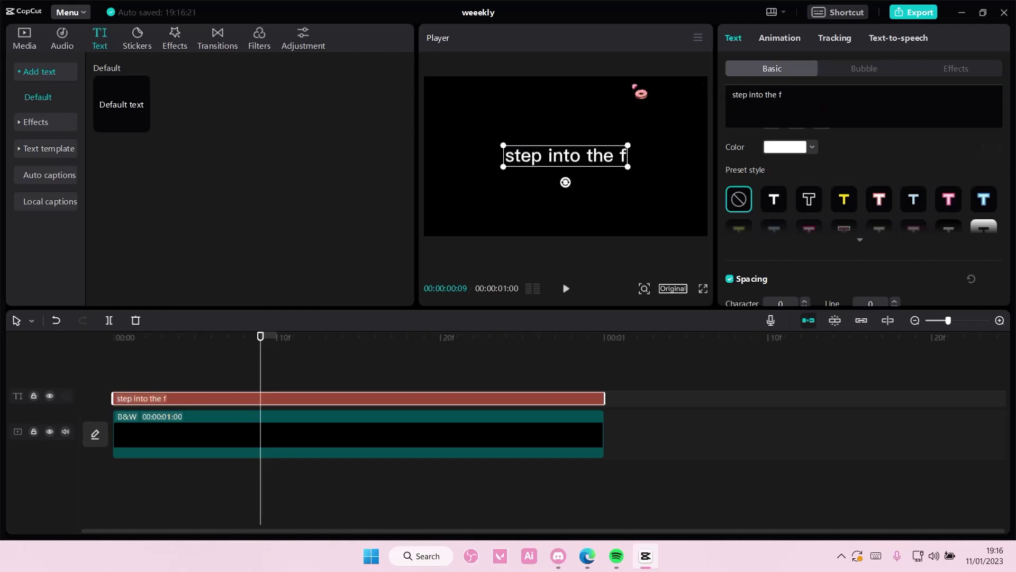
pyautogui.press('BackSpace')
pyautogui.write('daylight')
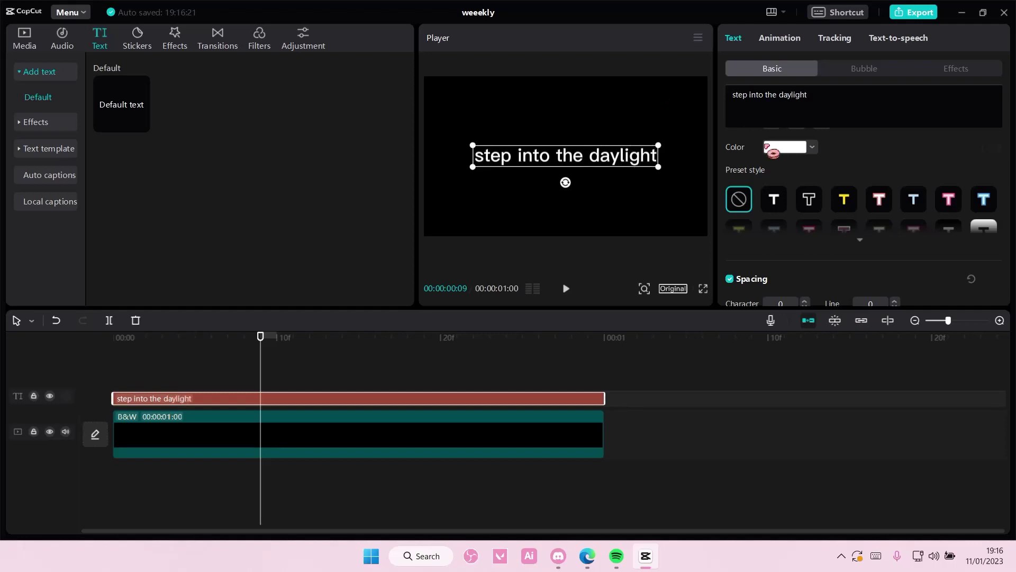
# - Set the caption's font to Univers93 at size 8
pyautogui.scroll(3, 767, 150)
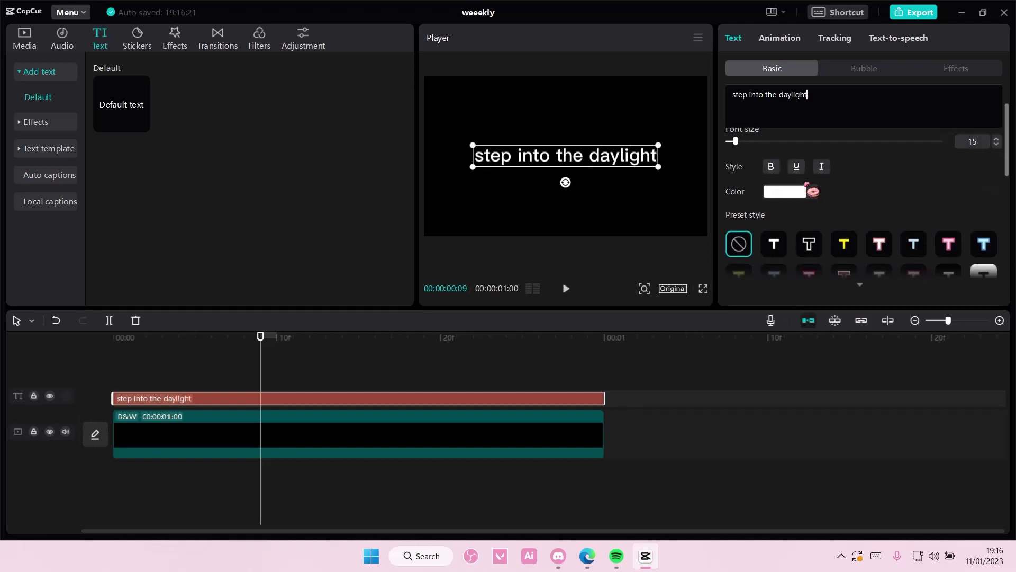
pyautogui.click(807, 159)
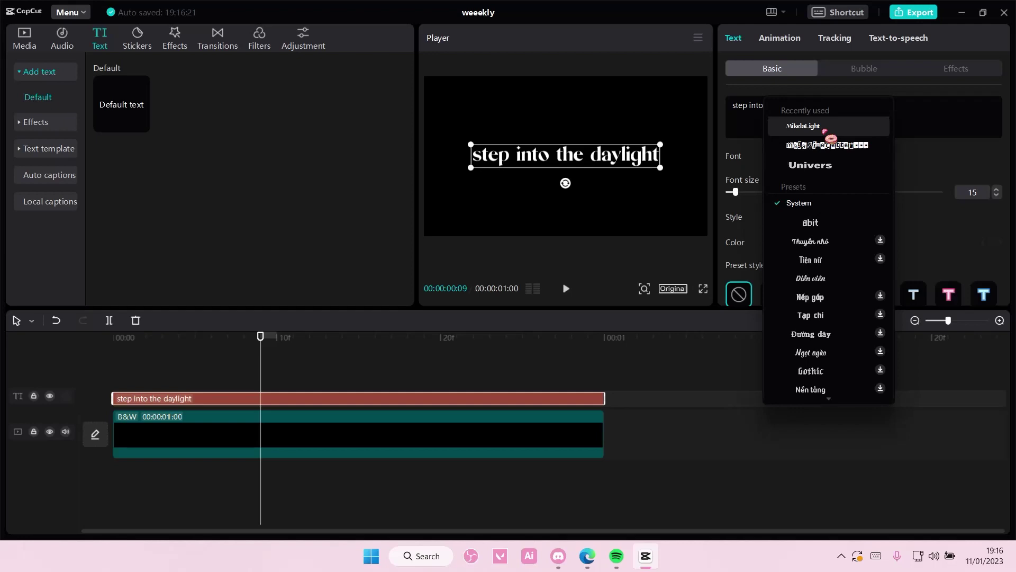
pyautogui.click(844, 166)
pyautogui.moveTo(735, 192); pyautogui.dragTo(730, 192)
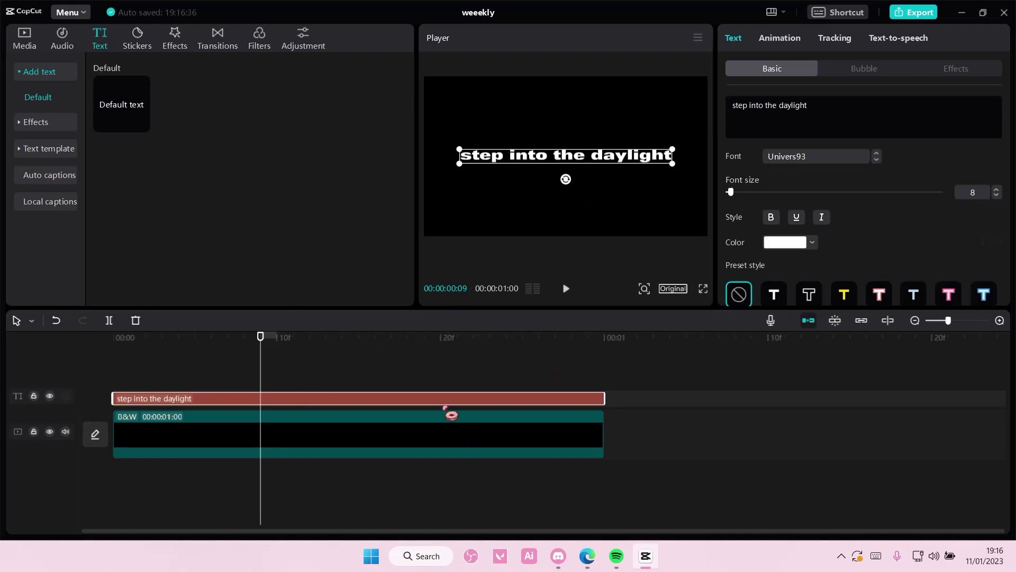
# - Copy the text clip and paste two copies at the start onto new tracks
pyautogui.rightClick(445, 408)
pyautogui.click(254, 369)
pyautogui.moveTo(256, 368); pyautogui.dragTo(66, 365)
pyautogui.hotkey('ctrl', 'v')
pyautogui.hotkey('ctrl', 'v')
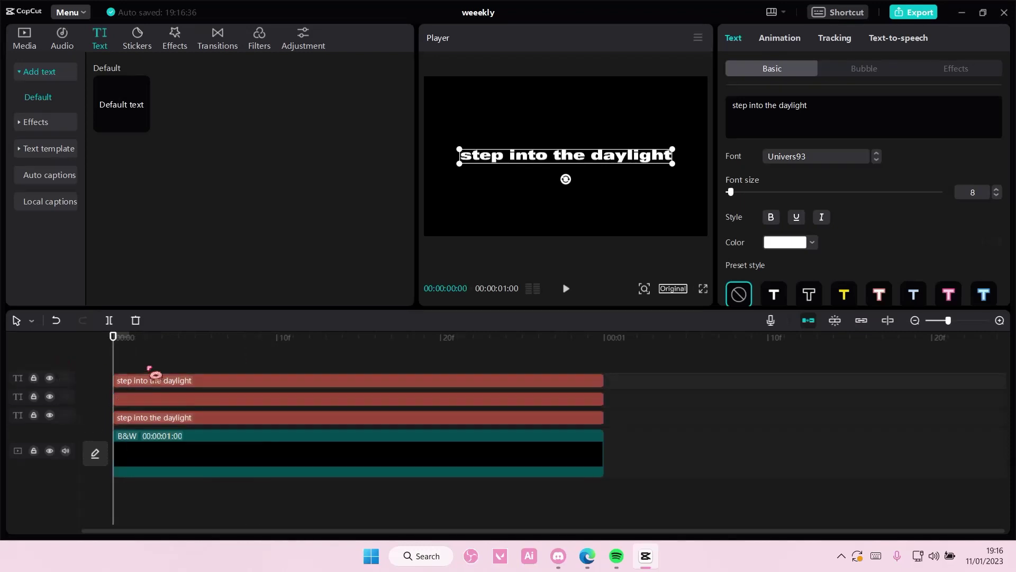
pyautogui.hotkey('ctrl', 'v')
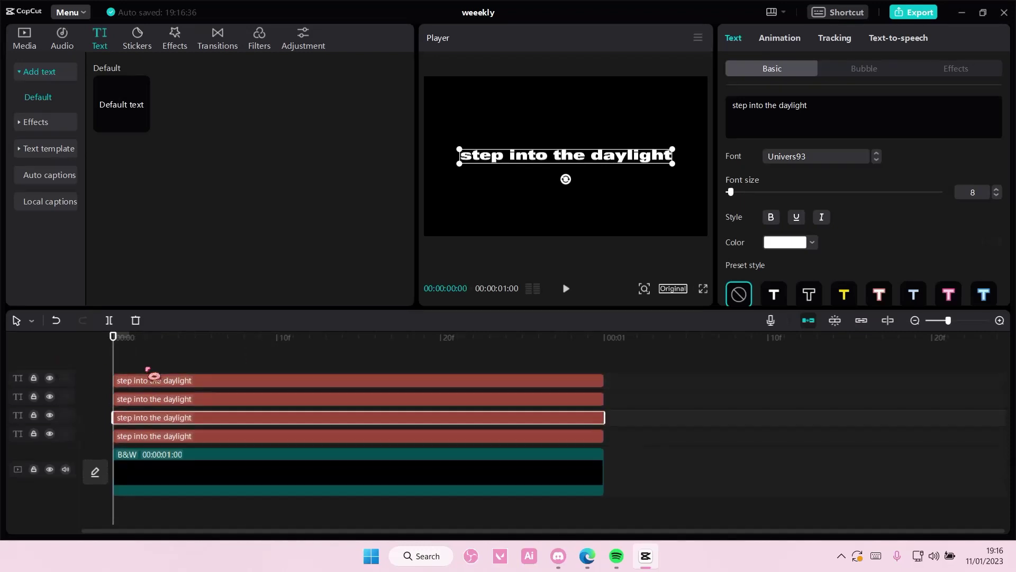
# - Trim one copy to about six frames and delete the three full-length copies
pyautogui.click(164, 438)
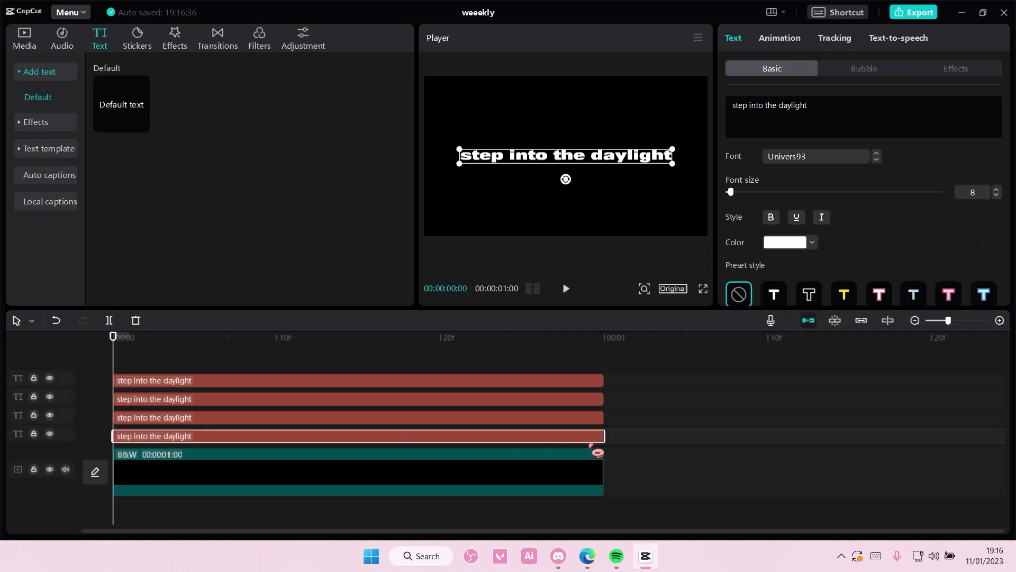
pyautogui.moveTo(604, 438); pyautogui.dragTo(192, 439)
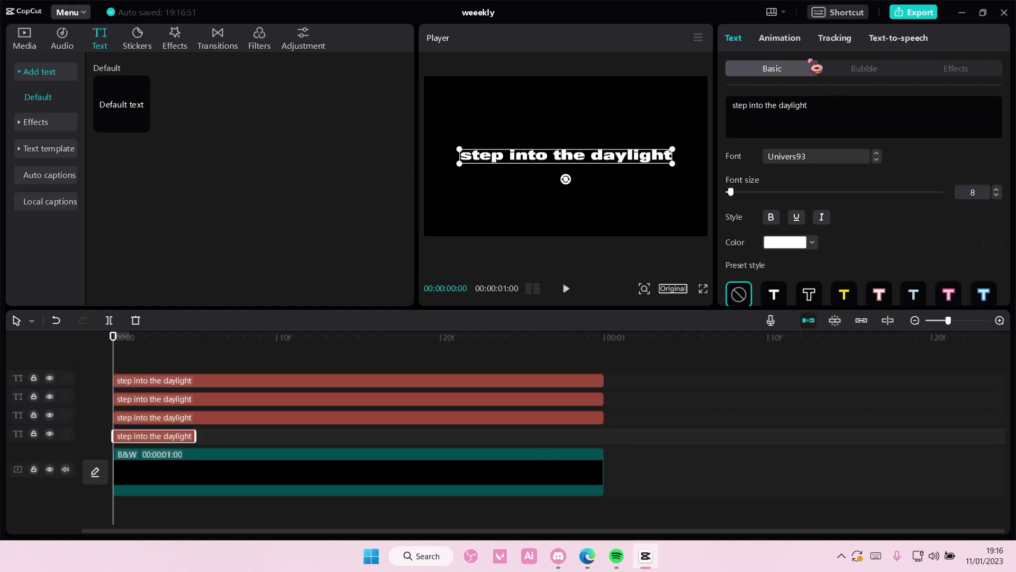
pyautogui.click(782, 39)
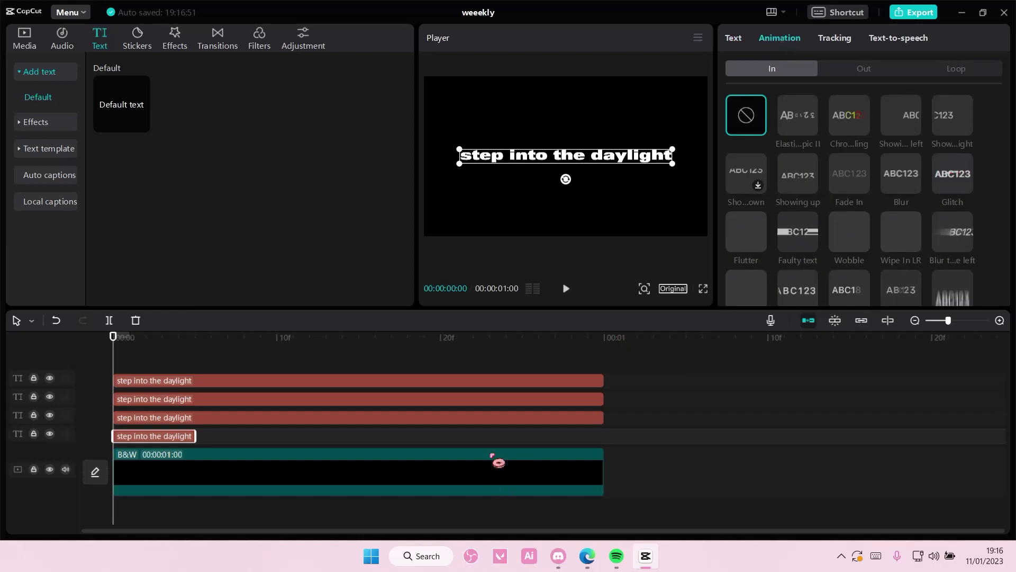
pyautogui.moveTo(501, 434); pyautogui.dragTo(420, 368)
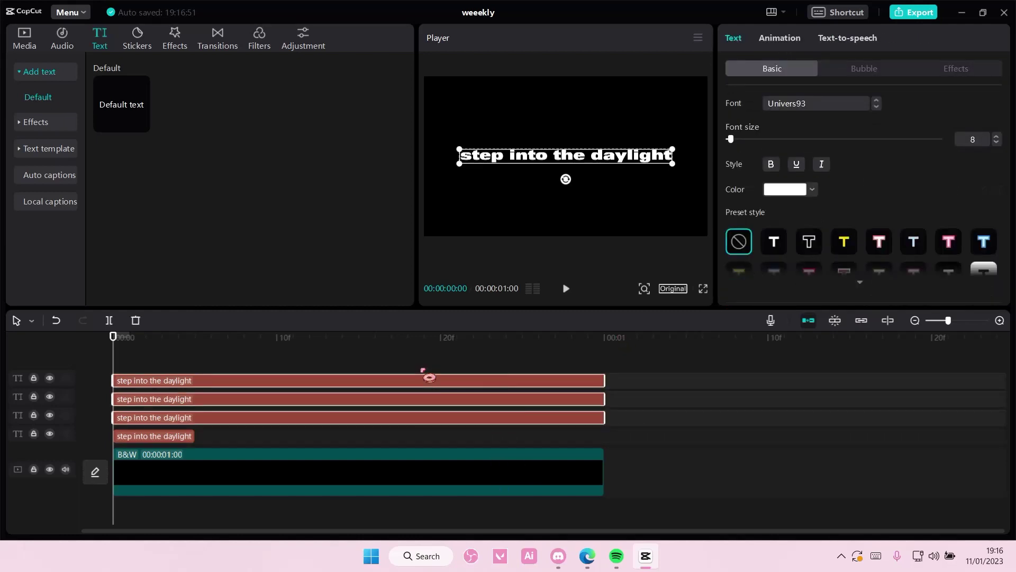
pyautogui.press('Delete')
pyautogui.click(191, 400)
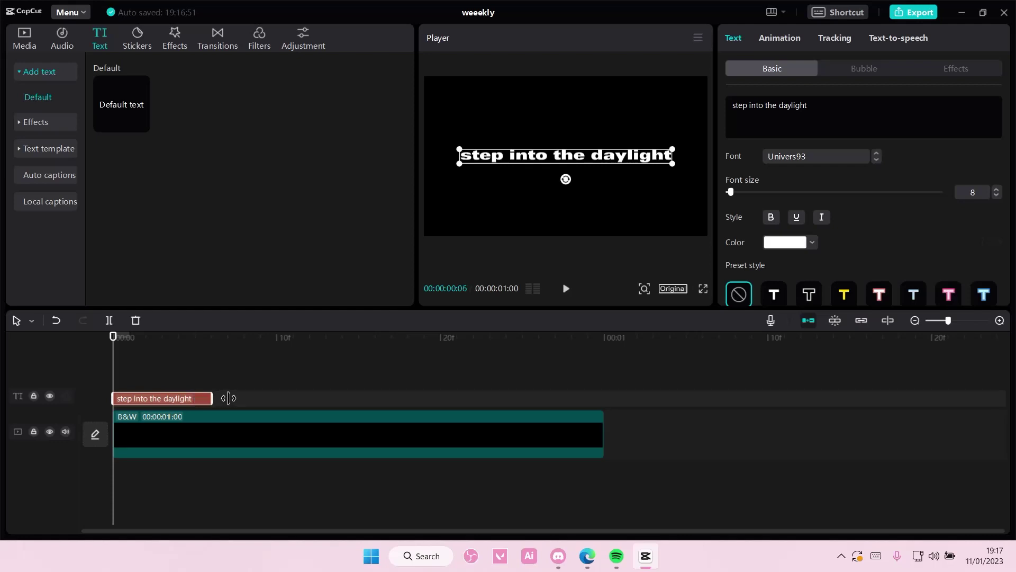
# - Lengthen the short text clip slightly and extend the black clip to 1 second 10 frames
pyautogui.moveTo(229, 398); pyautogui.dragTo(285, 413)
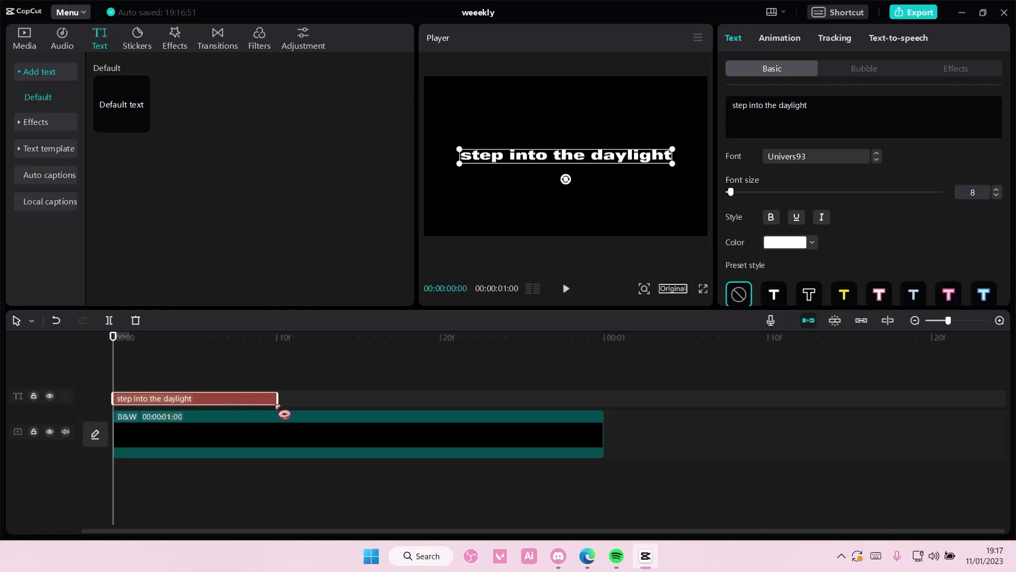
pyautogui.moveTo(601, 433); pyautogui.dragTo(768, 439)
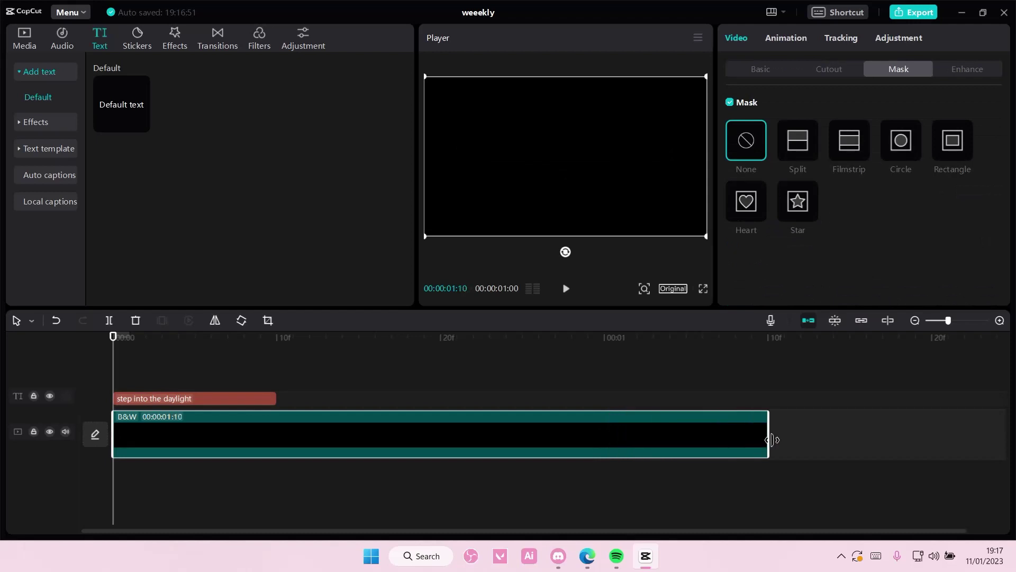
pyautogui.click(252, 401)
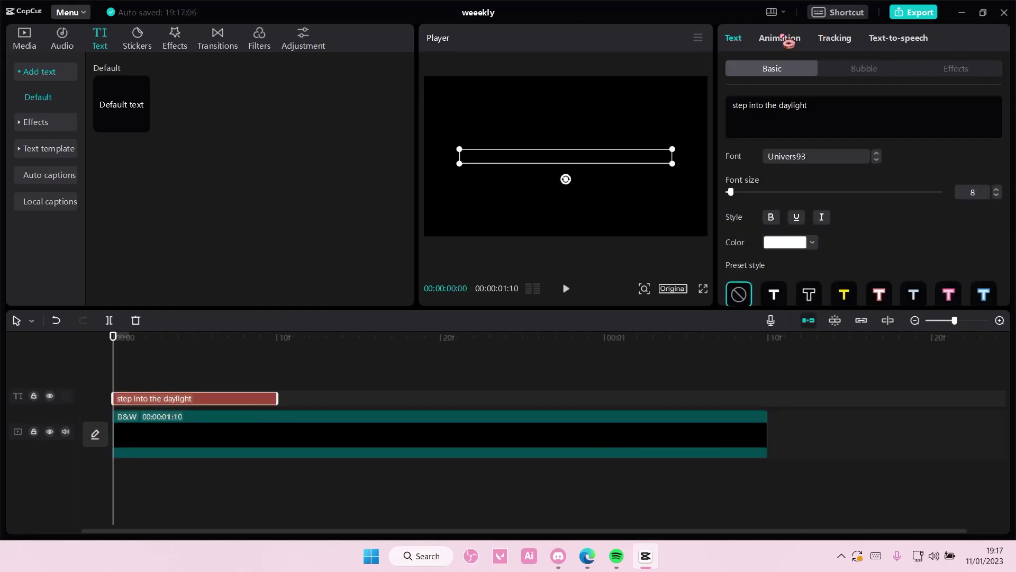
# - Give the text a Fade In entrance and a 0.1s Fade Out exit, then preview it
pyautogui.click(782, 37)
pyautogui.moveTo(113, 351); pyautogui.dragTo(130, 355)
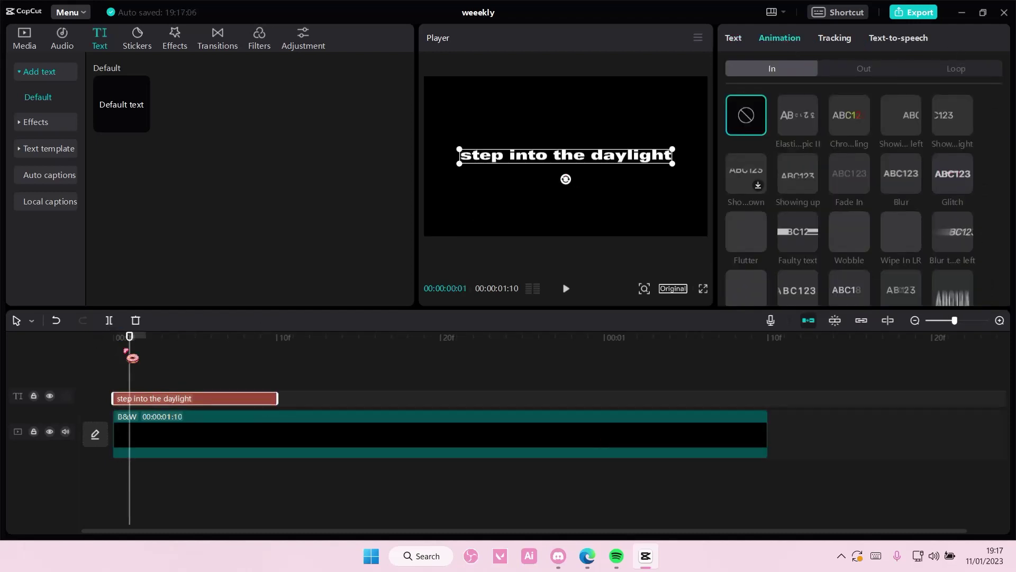
pyautogui.click(851, 179)
pyautogui.click(854, 74)
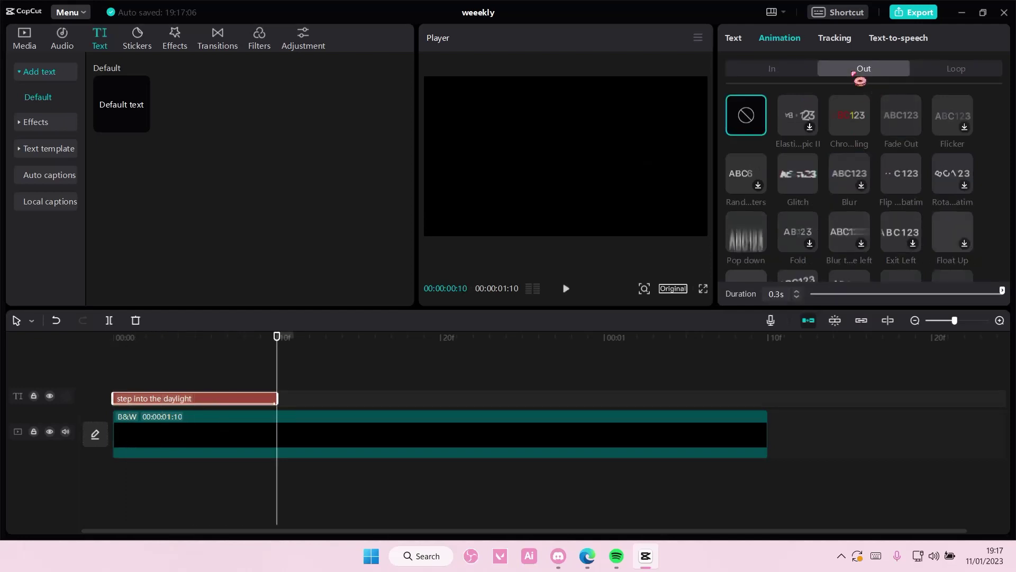
pyautogui.click(901, 115)
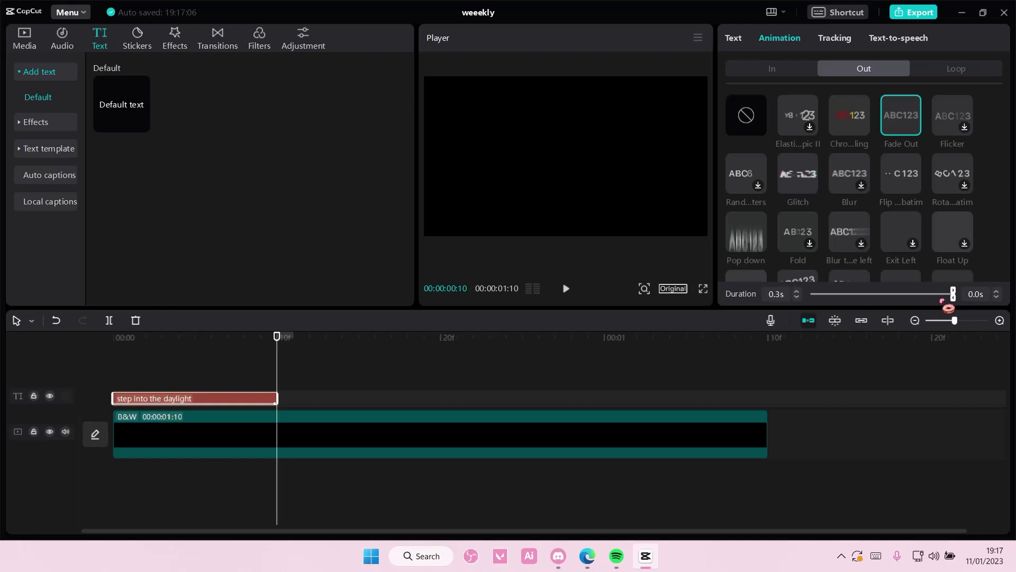
pyautogui.moveTo(954, 294); pyautogui.dragTo(857, 295)
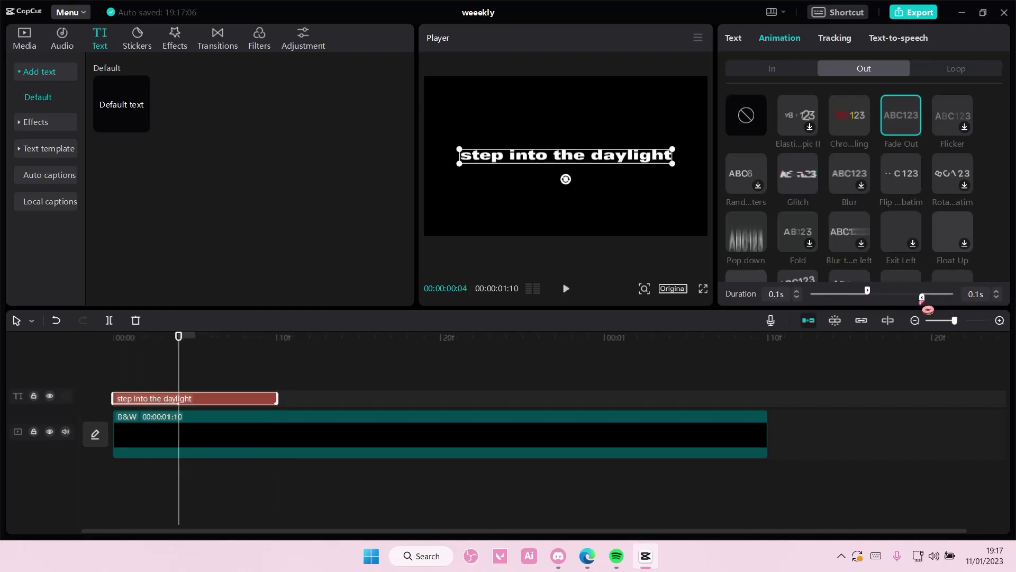
pyautogui.click(866, 290)
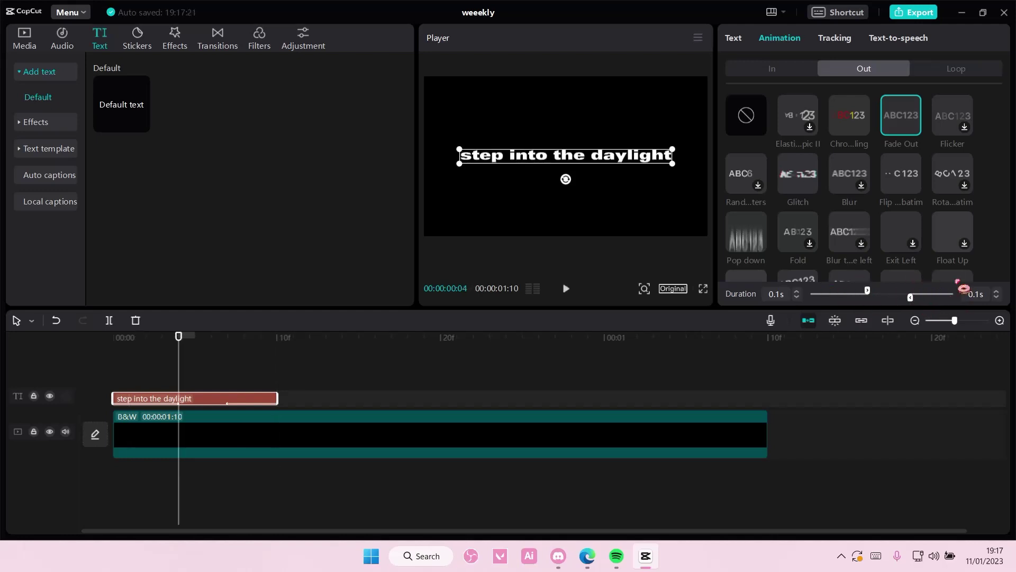
pyautogui.press('Left')
pyautogui.press('Left')
pyautogui.press('Left')
pyautogui.press('Left')
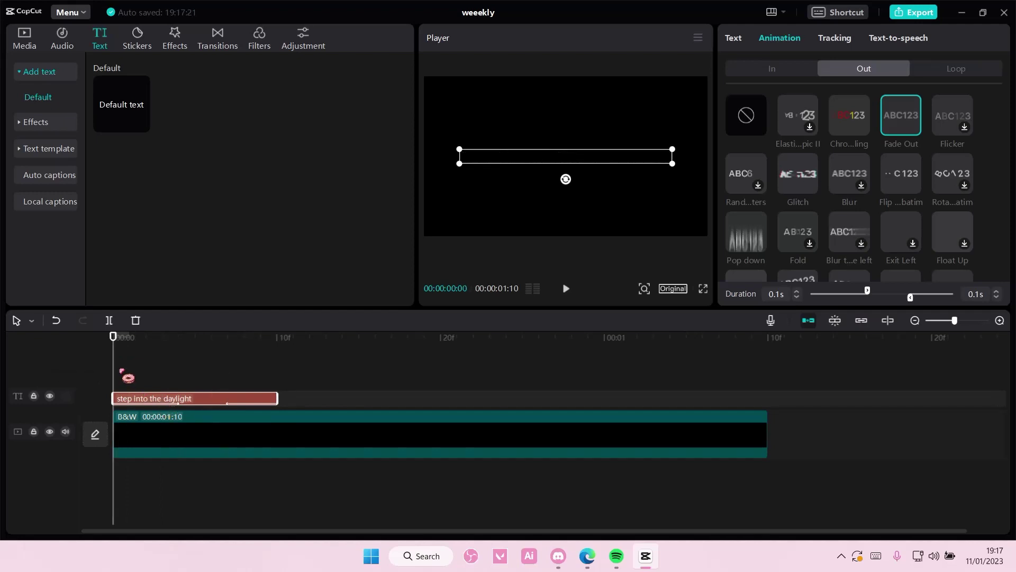
pyautogui.press('Right')
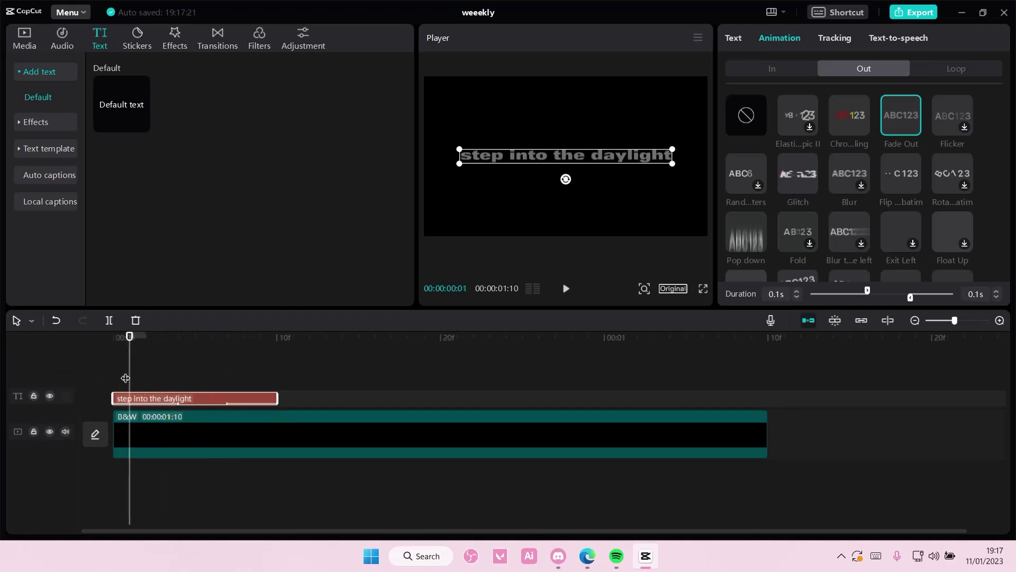
# - Colour only the word 'step' lavender-purple and check the caption at frame 3
pyautogui.click(734, 39)
pyautogui.moveTo(757, 105); pyautogui.dragTo(732, 105)
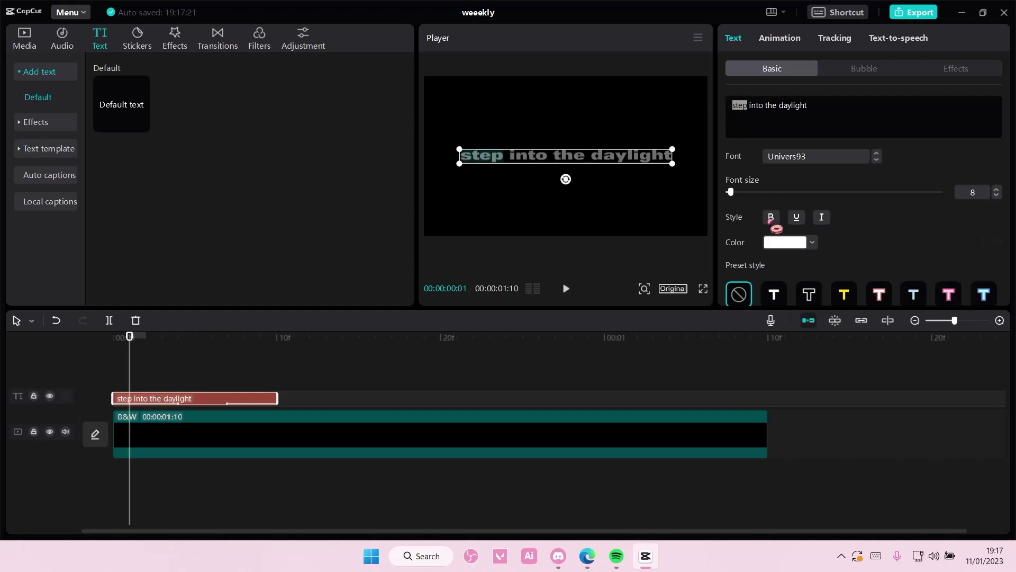
pyautogui.click(813, 243)
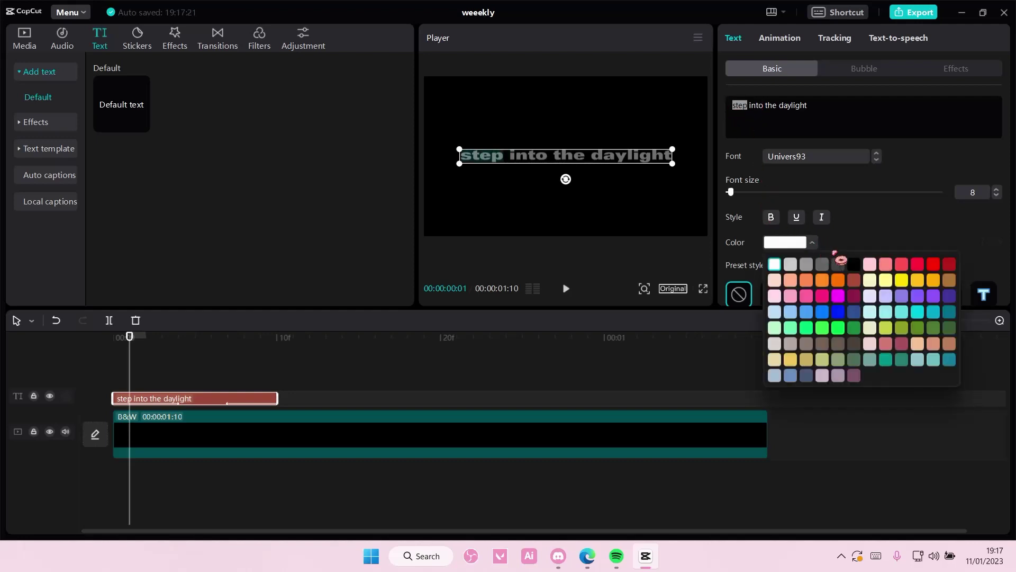
pyautogui.click(903, 297)
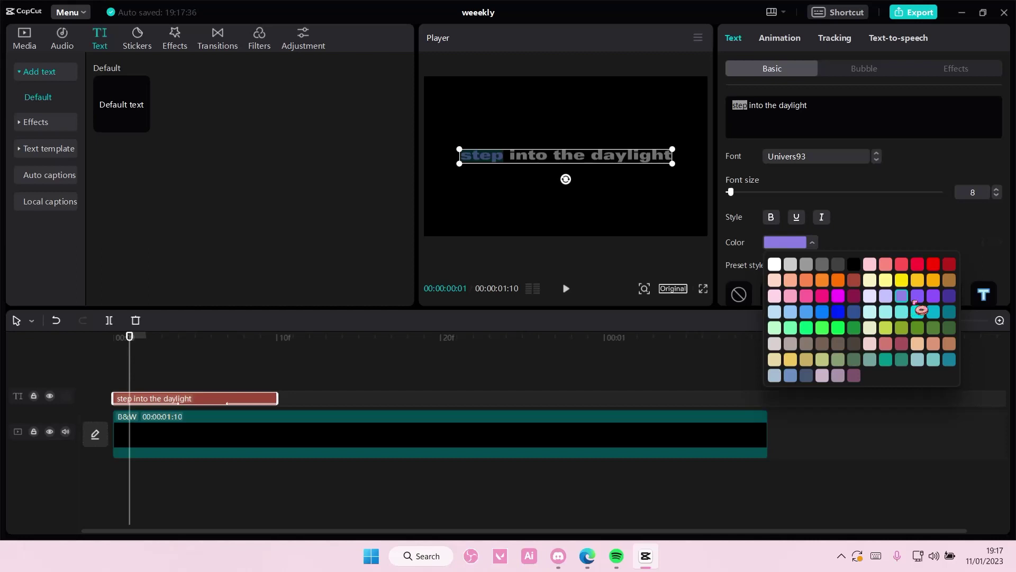
pyautogui.click(342, 369)
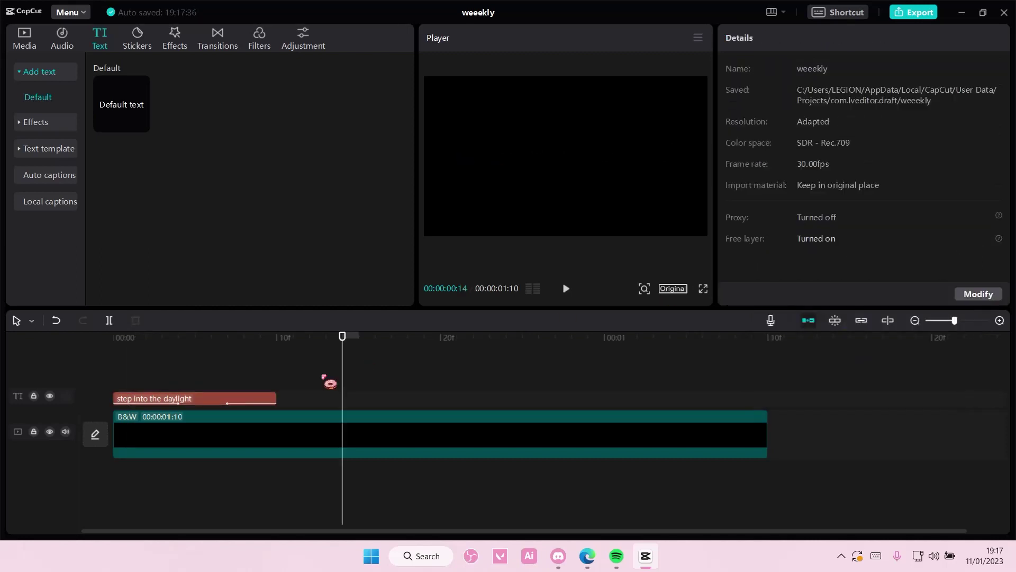
pyautogui.moveTo(113, 365); pyautogui.dragTo(162, 370)
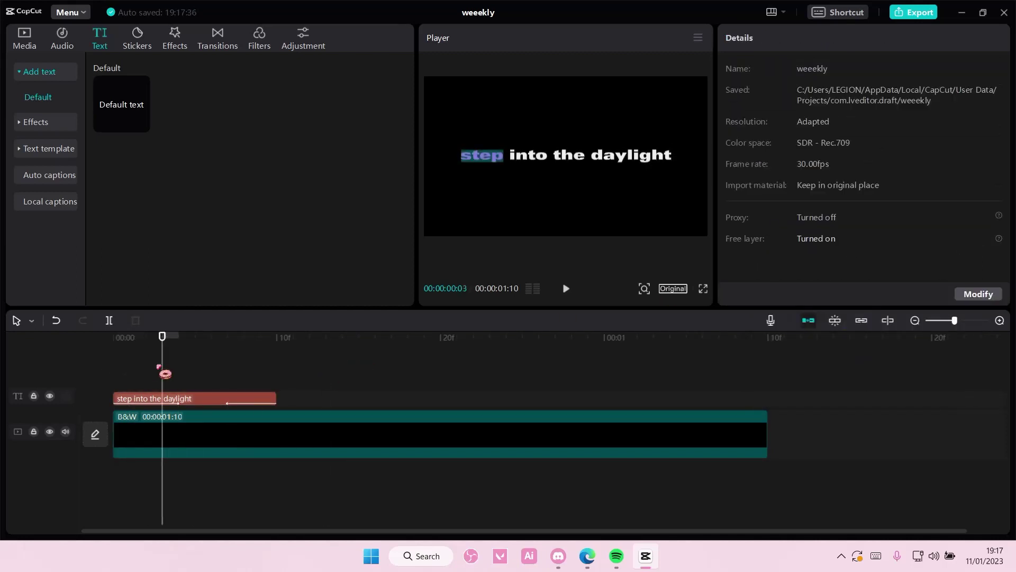
pyautogui.click(197, 403)
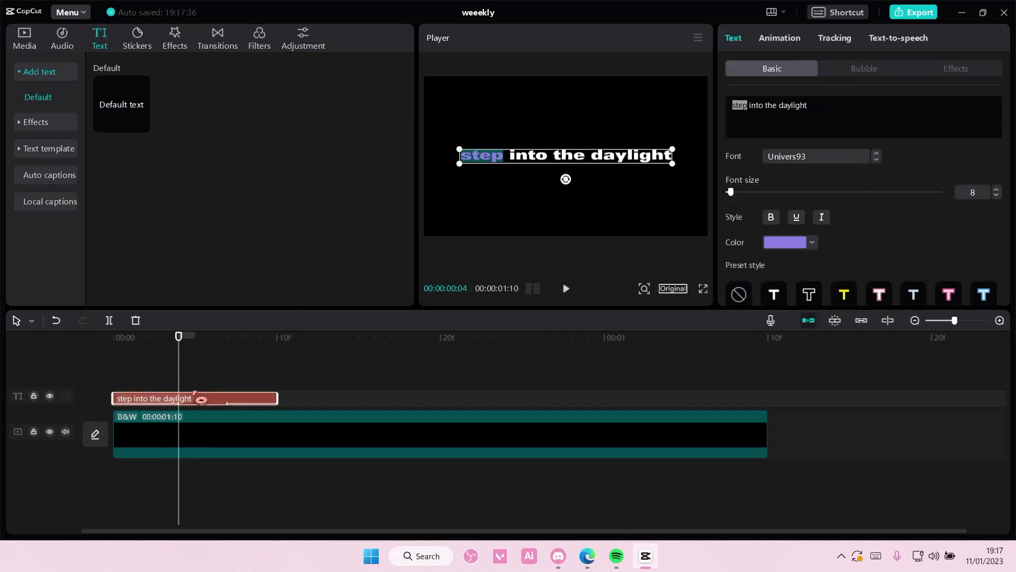
pyautogui.rightClick(201, 405)
# - Paste a copy of the caption onto a new track a few frames later
pyautogui.click(207, 377)
pyautogui.rightClick(209, 386)
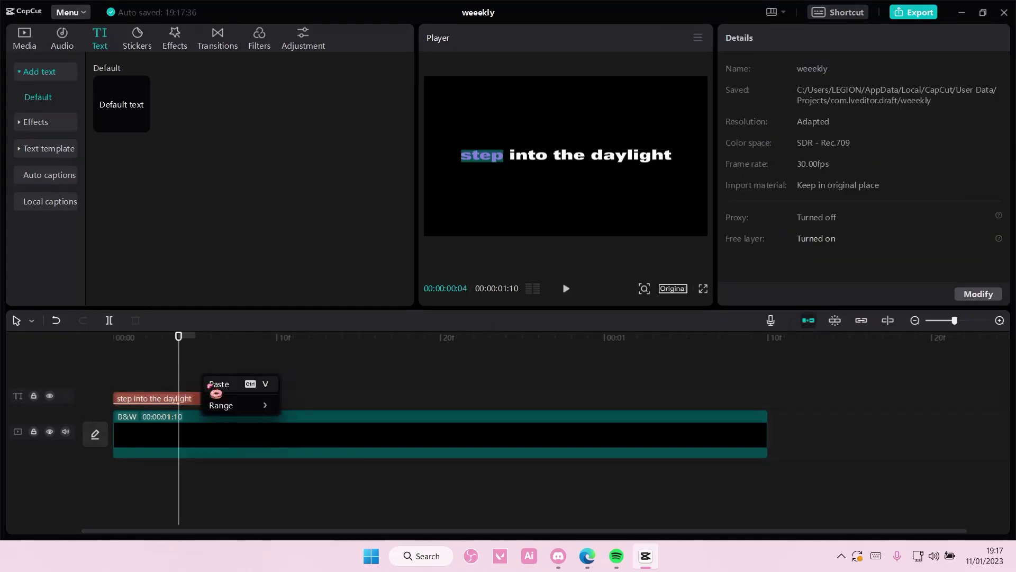
pyautogui.click(209, 392)
pyautogui.moveTo(200, 391); pyautogui.dragTo(208, 391)
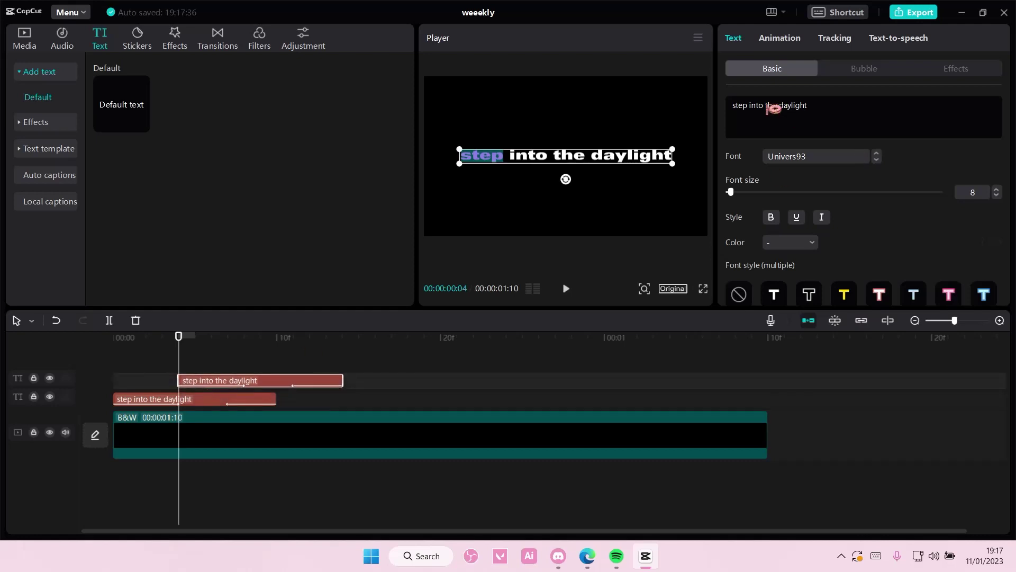
# - Colour 'step into' purple in the copy and step through the preview
pyautogui.moveTo(764, 106); pyautogui.dragTo(733, 107)
pyautogui.click(794, 246)
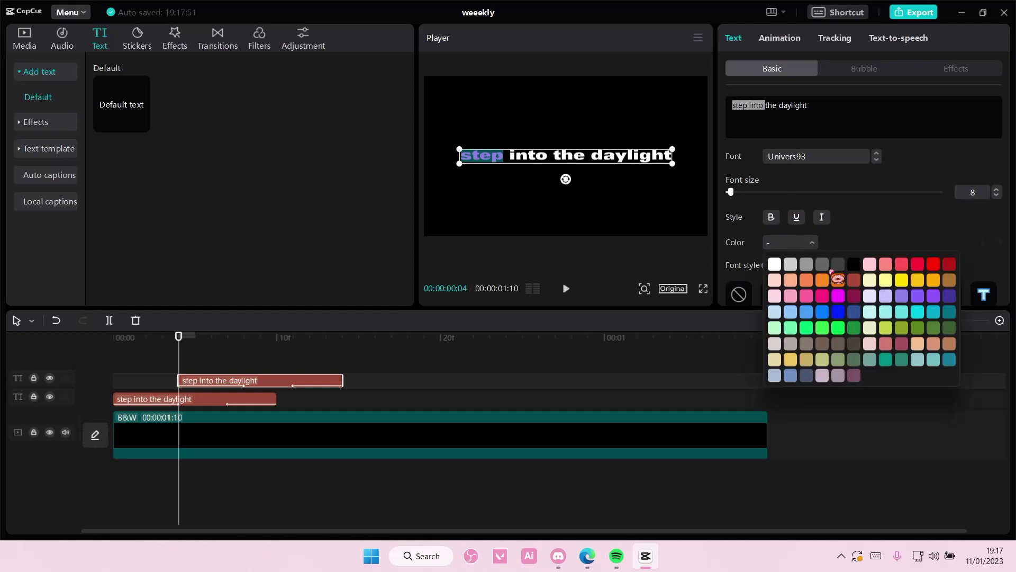
pyautogui.click(900, 297)
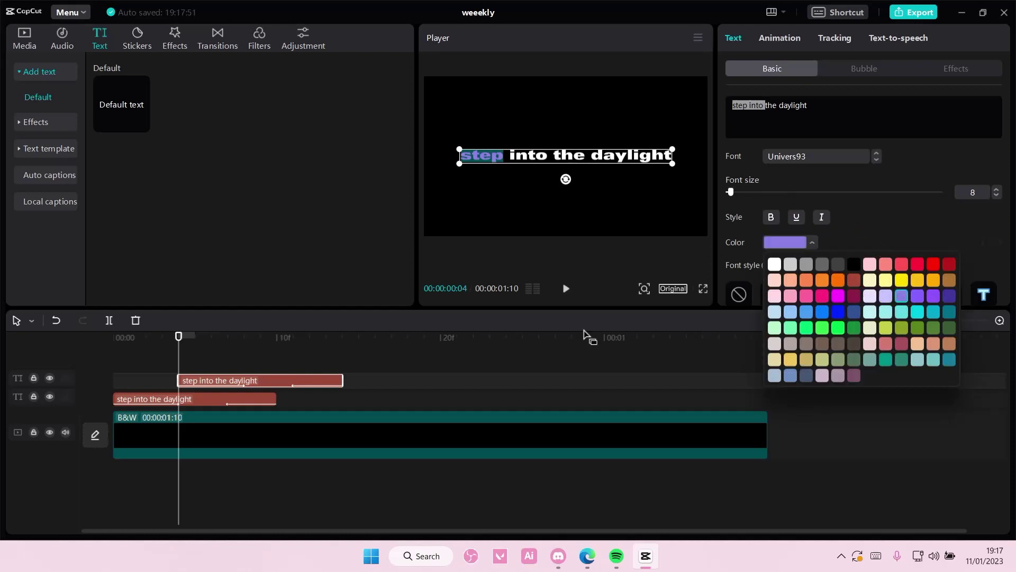
pyautogui.click(239, 362)
pyautogui.click(262, 361)
pyautogui.click(309, 361)
pyautogui.click(325, 361)
pyautogui.click(316, 384)
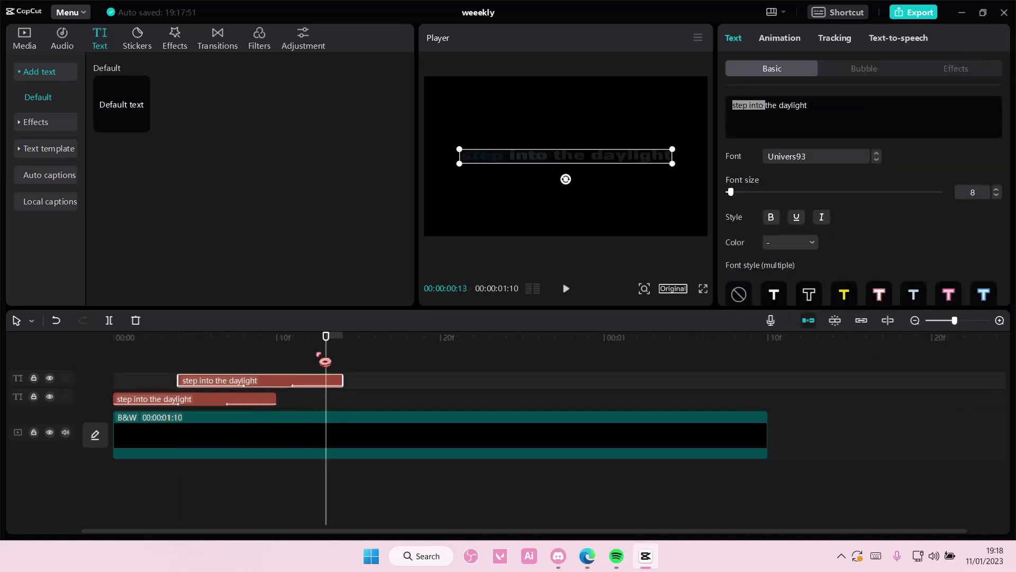
pyautogui.click(330, 359)
# - Select the lower text clip and move the playhead back to frame 6
pyautogui.click(292, 361)
pyautogui.click(240, 402)
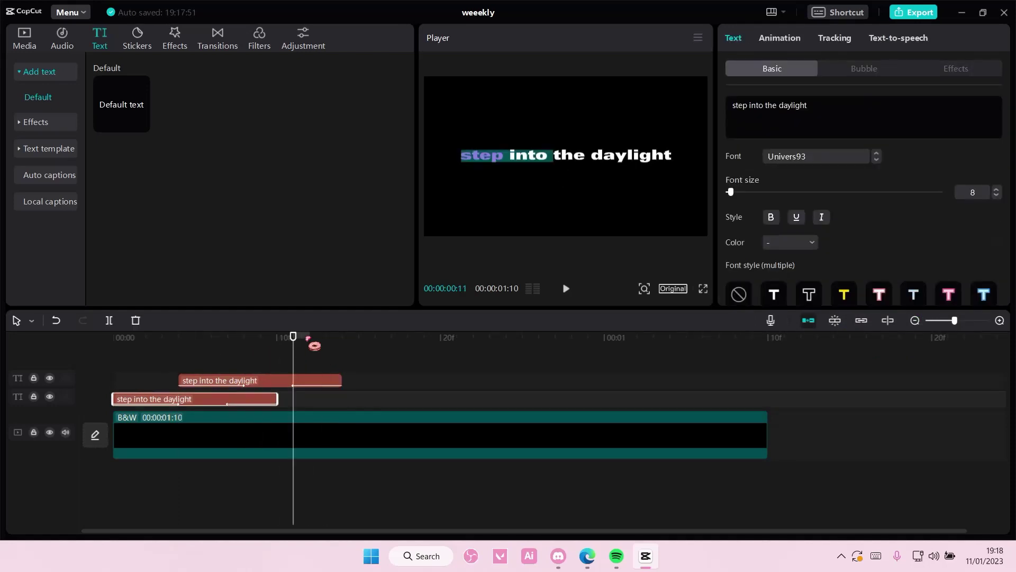
pyautogui.click(157, 345)
pyautogui.click(212, 351)
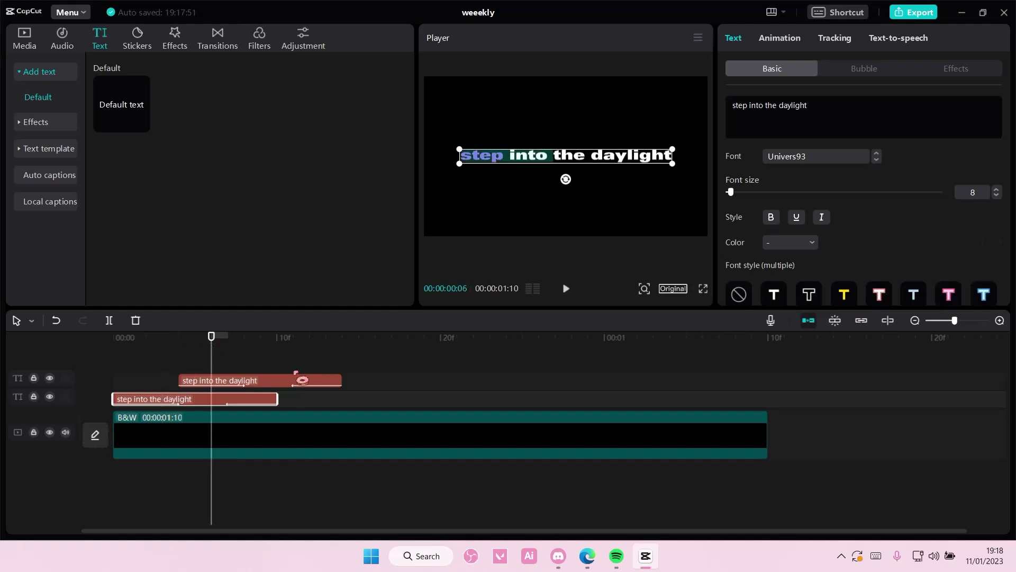
pyautogui.click(777, 245)
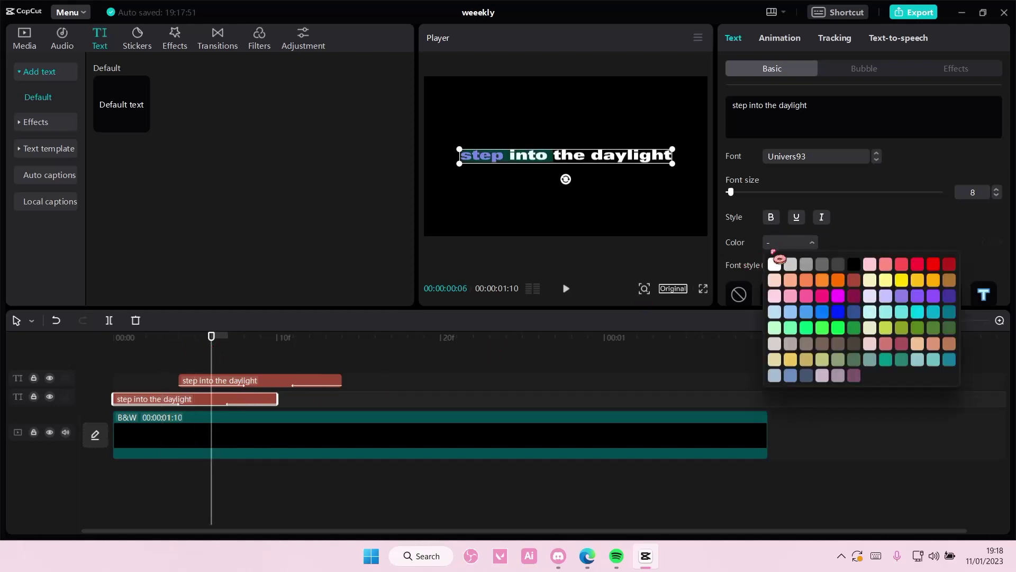
pyautogui.click(358, 387)
# - Recolour 'step' in the lower clip a deeper violet-purple
pyautogui.click(234, 404)
pyautogui.moveTo(358, 352); pyautogui.dragTo(195, 362)
pyautogui.moveTo(754, 105); pyautogui.dragTo(710, 113)
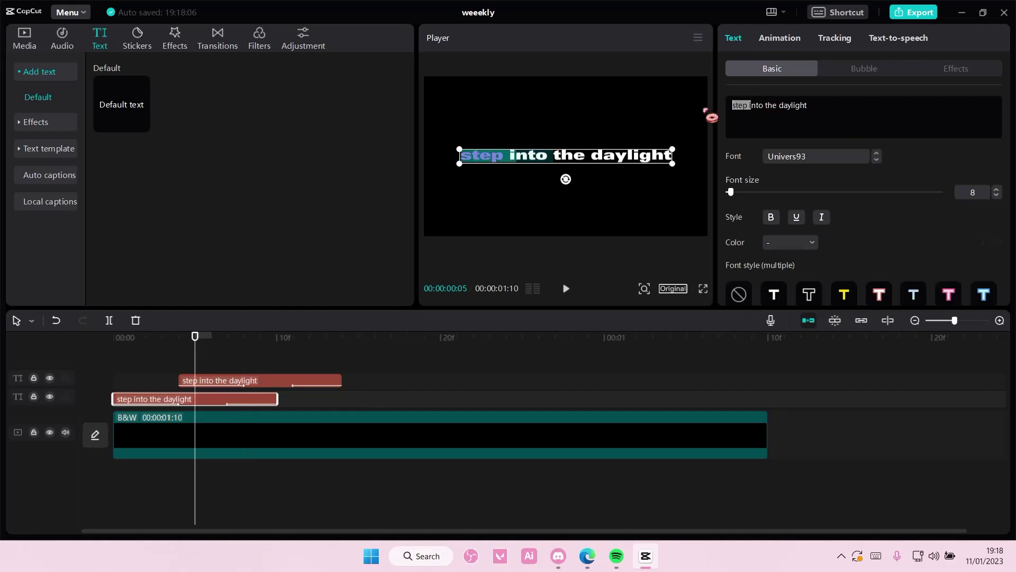
pyautogui.click(779, 243)
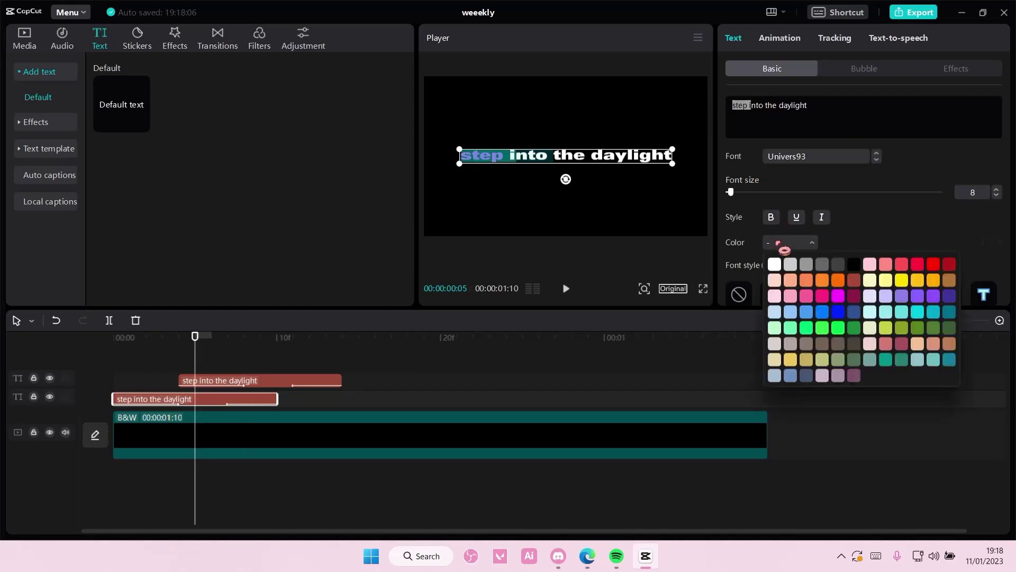
pyautogui.click(901, 295)
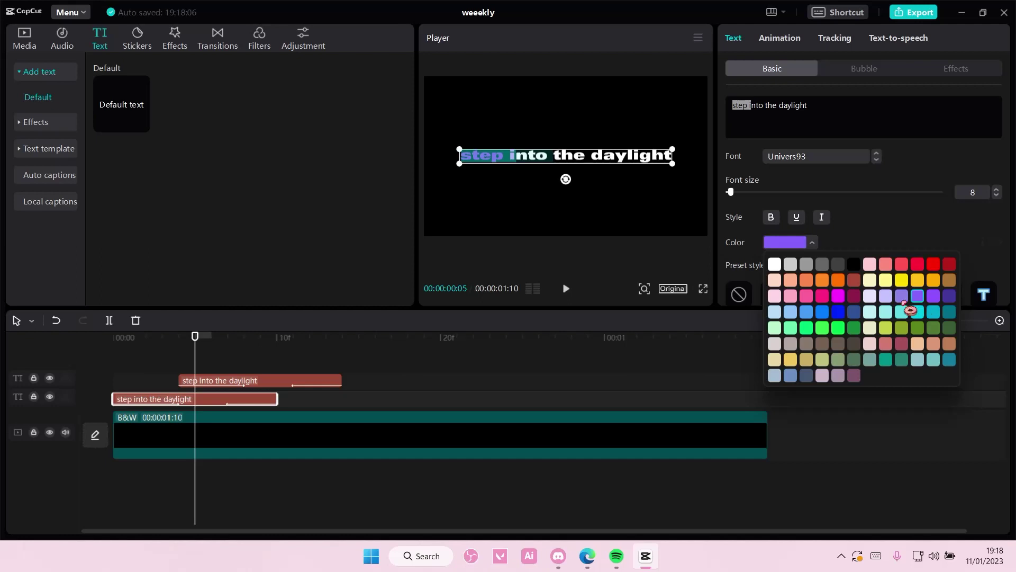
pyautogui.click(776, 122)
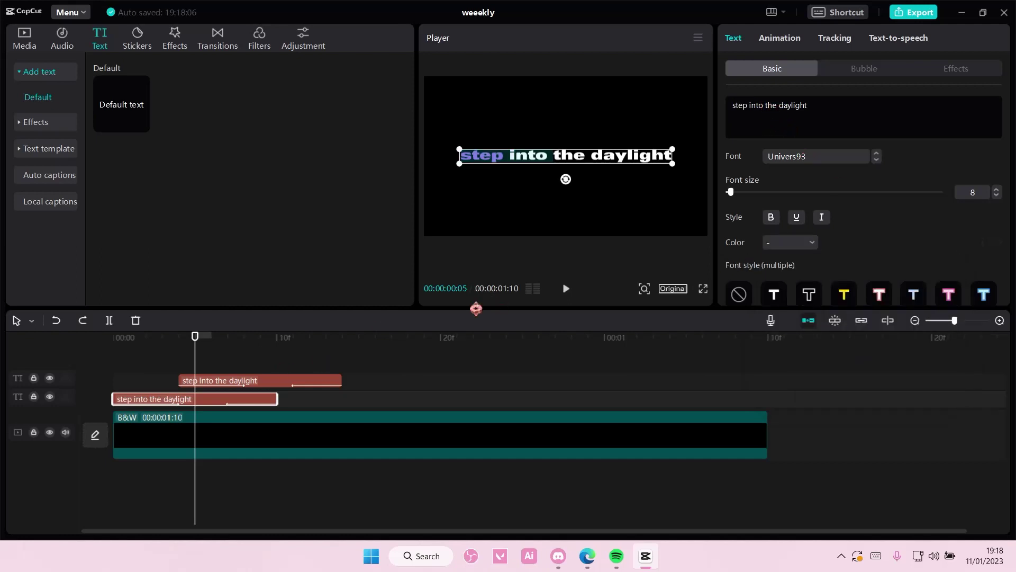
pyautogui.click(228, 382)
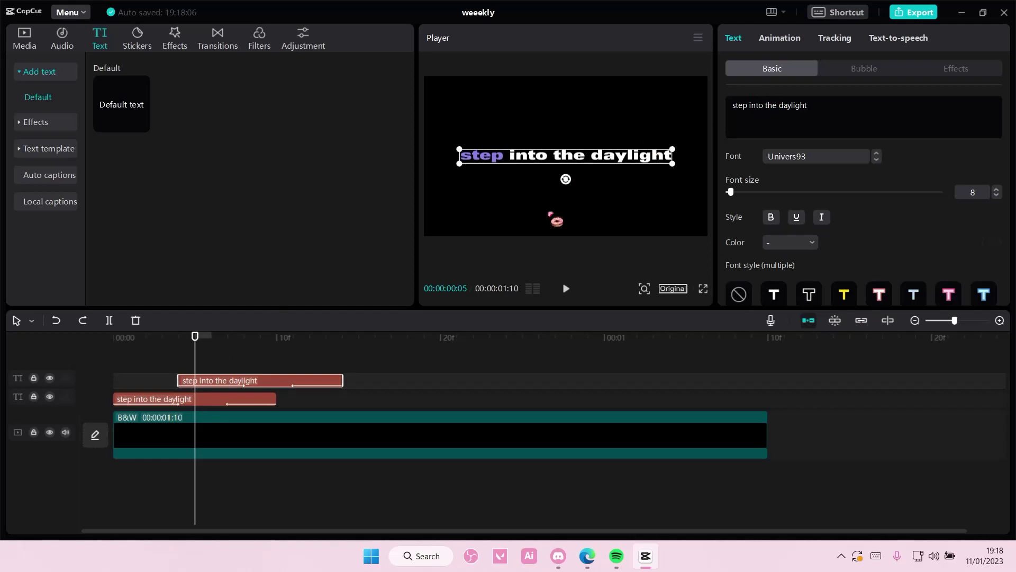
# - Colour the selected words 'step into' purple in the upper copy
pyautogui.moveTo(196, 354); pyautogui.dragTo(212, 354)
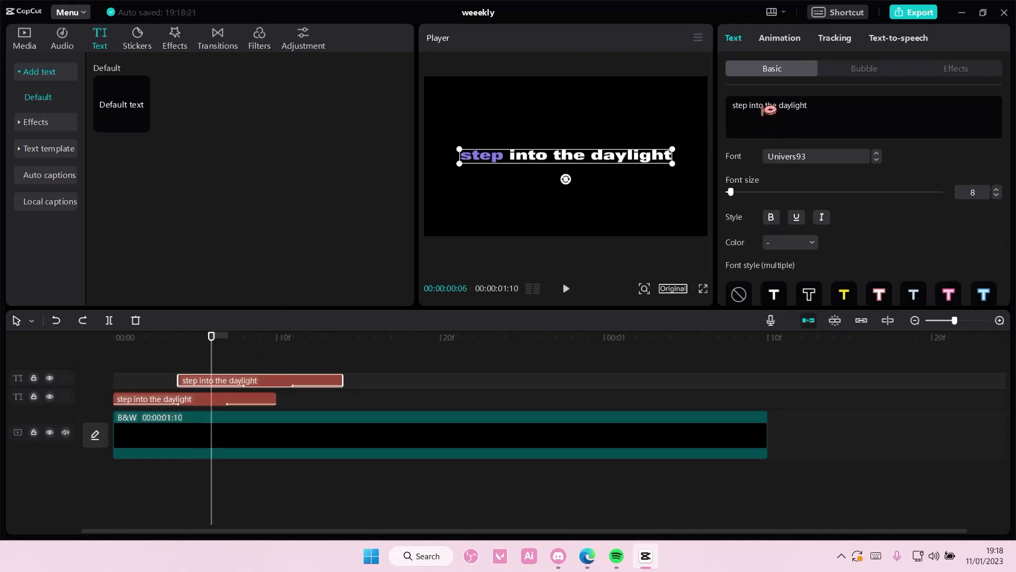
pyautogui.moveTo(765, 105); pyautogui.dragTo(731, 105)
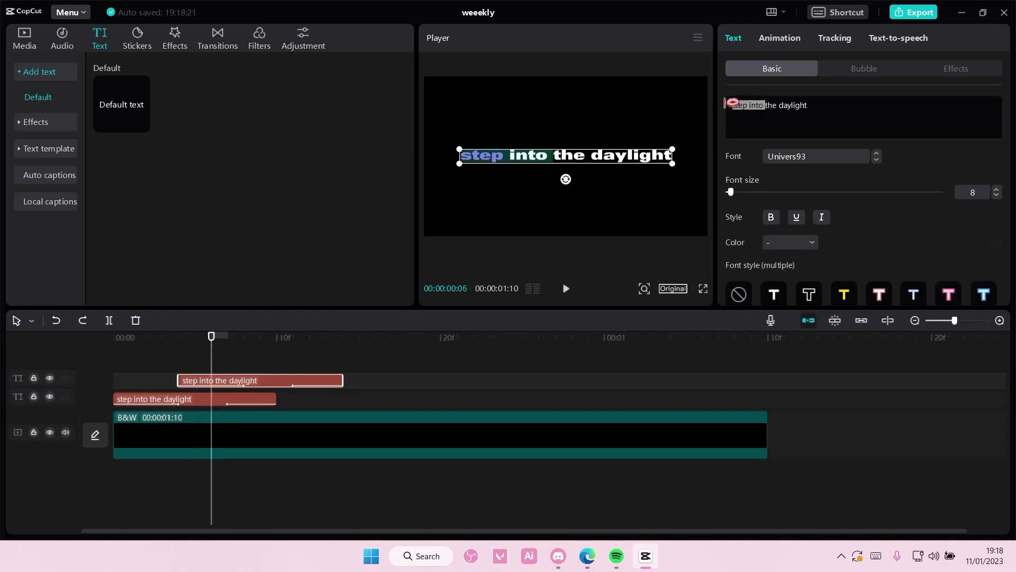
pyautogui.click(791, 243)
pyautogui.click(903, 299)
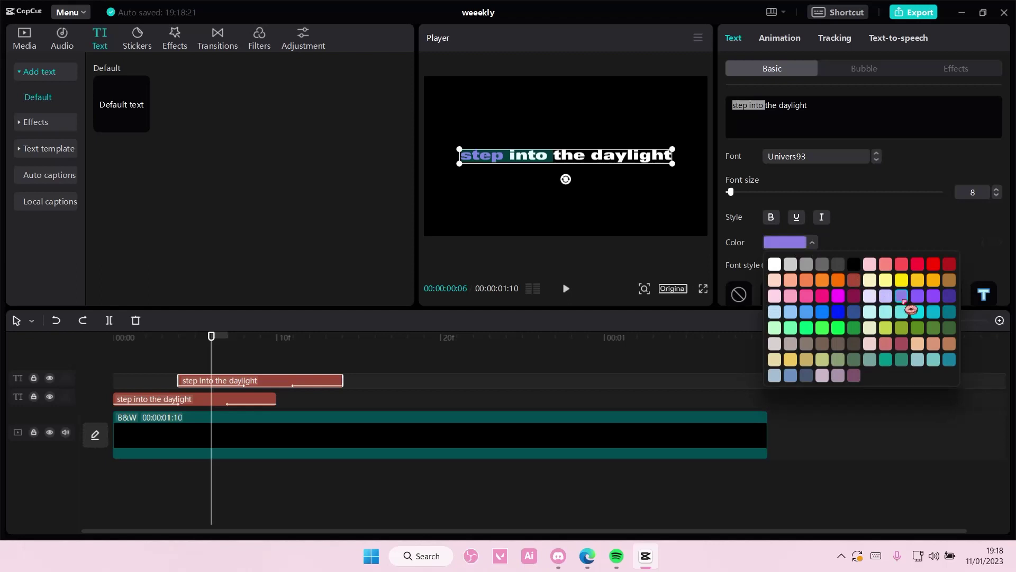
pyautogui.click(313, 403)
pyautogui.click(310, 379)
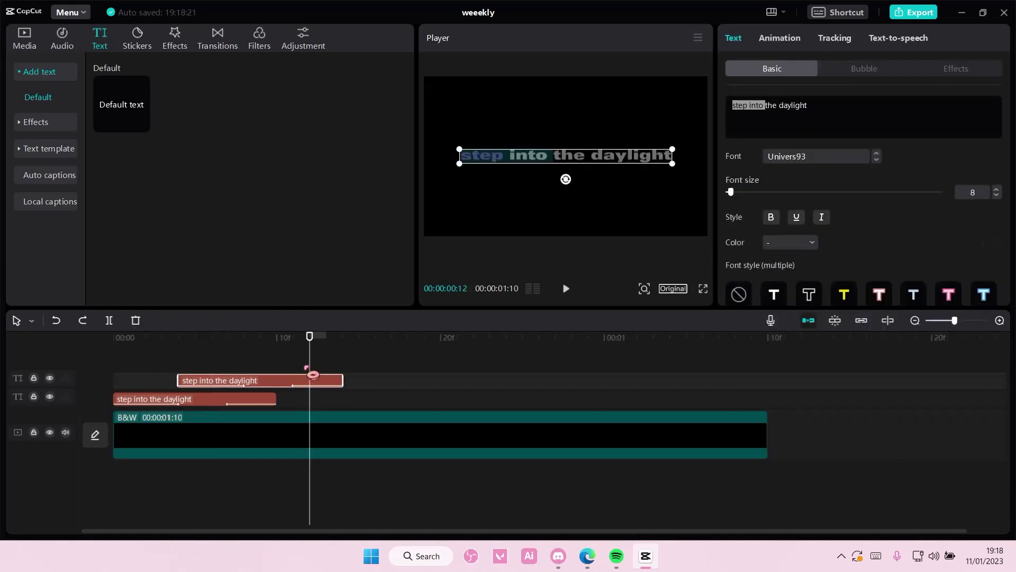
pyautogui.click(245, 367)
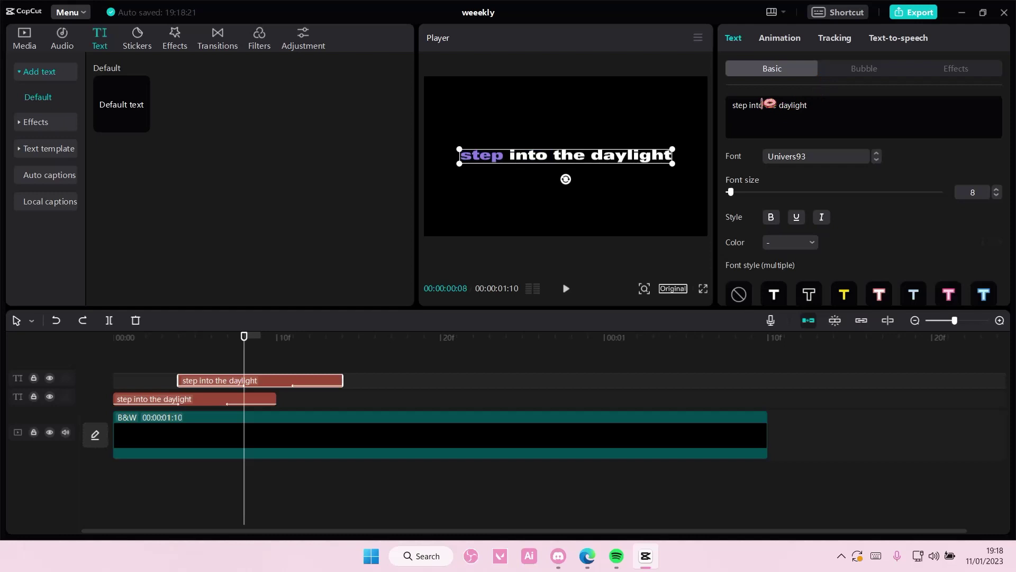
# - Reselect just 'into' at frame 8 and colour it purple
pyautogui.click(749, 105)
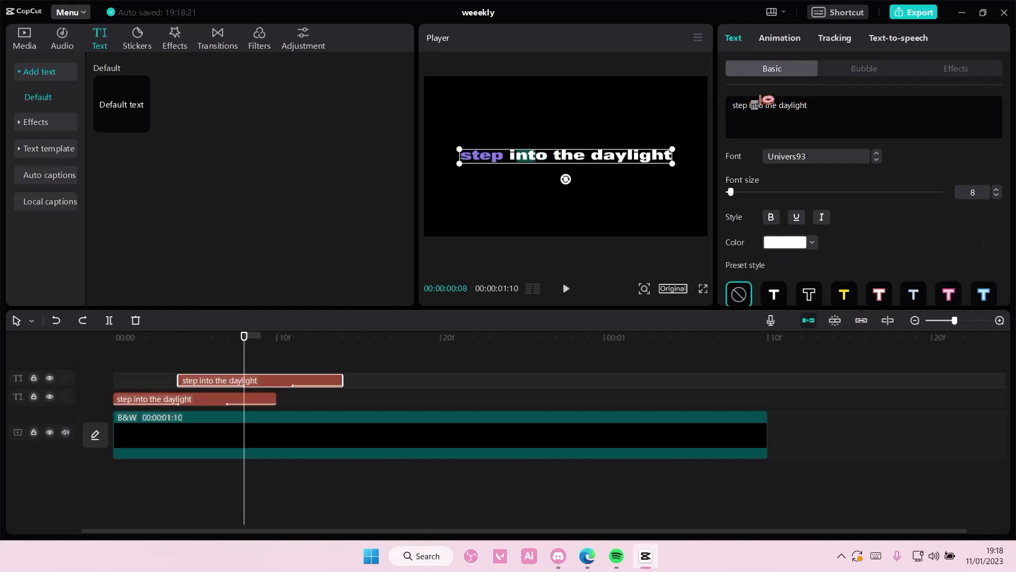
pyautogui.moveTo(750, 105)
pyautogui.mouseDown()
pyautogui.moveTo(766, 103)
pyautogui.moveTo(749, 104)
pyautogui.mouseUp()
pyautogui.click(770, 102)
pyautogui.click(811, 242)
pyautogui.click(900, 296)
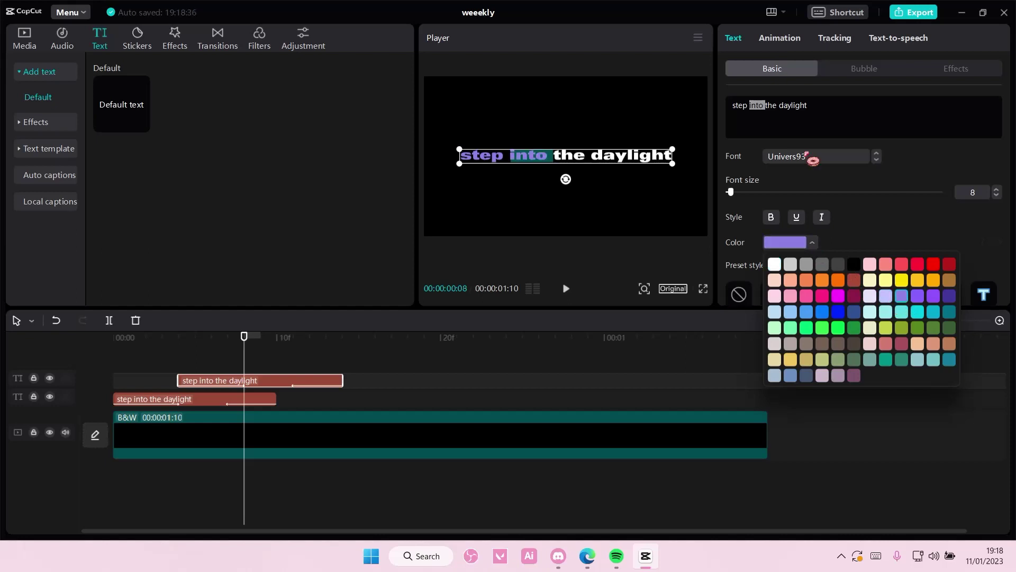
pyautogui.click(296, 359)
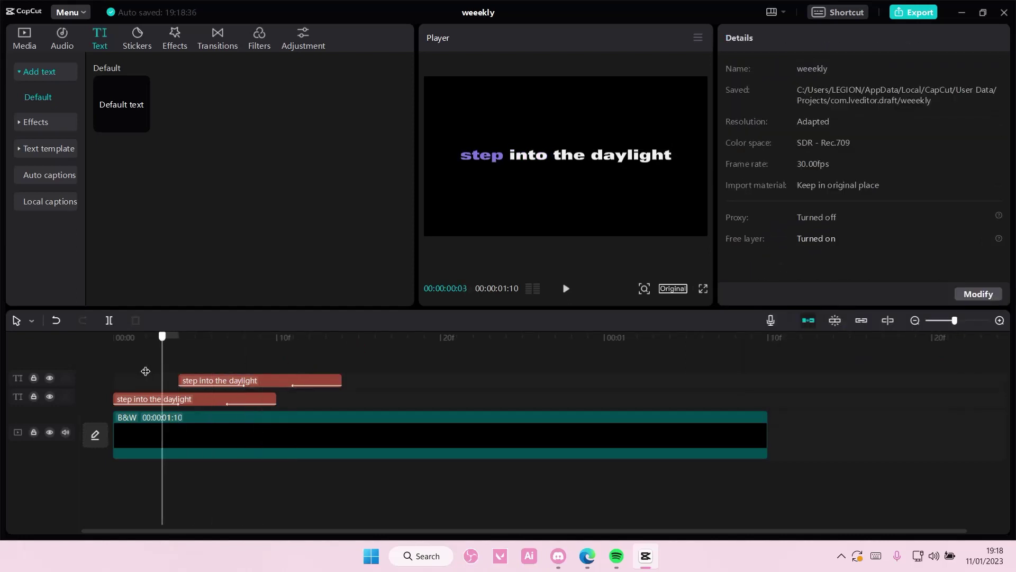
pyautogui.click(230, 381)
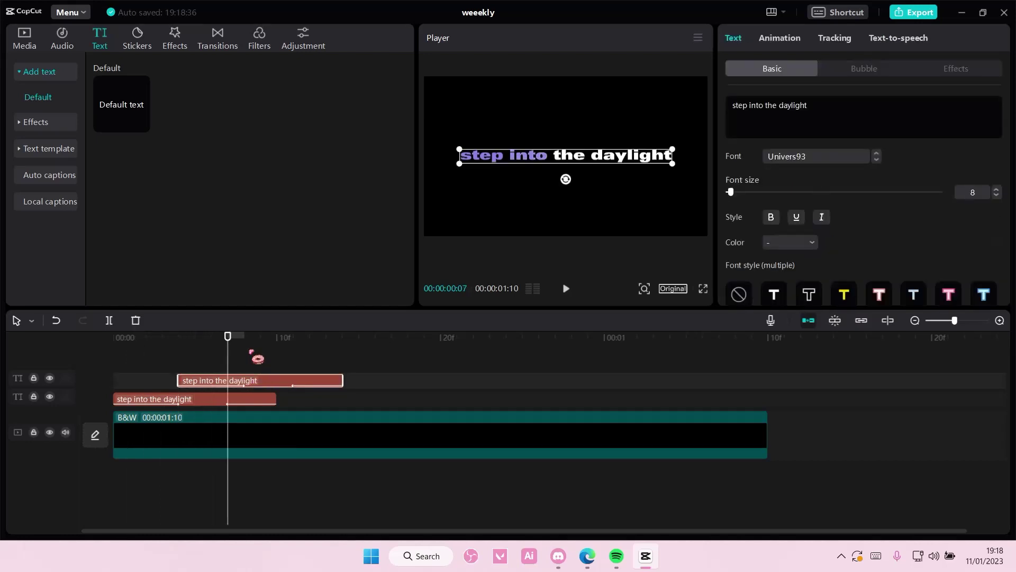
# - Paste a third caption copy on a new top track, shift it later, and colour 'the' purple
pyautogui.hotkey('ctrl', 'v')
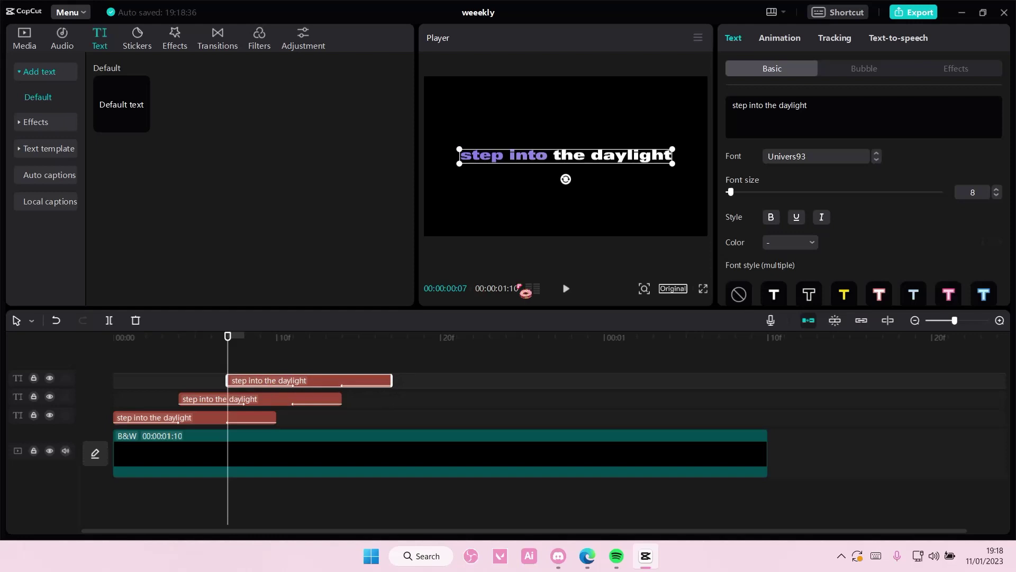
pyautogui.moveTo(326, 382); pyautogui.dragTo(343, 382)
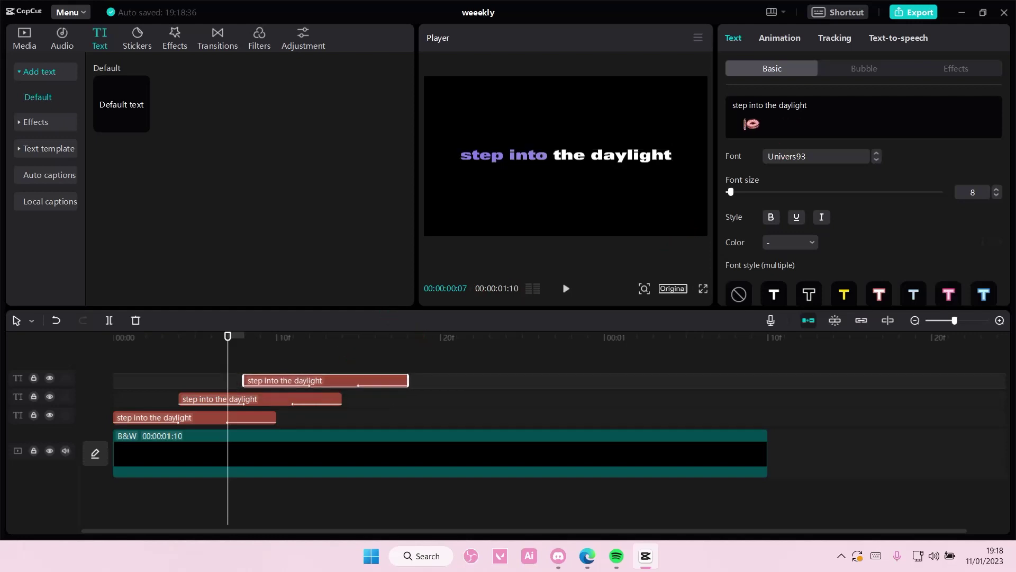
pyautogui.doubleClick(771, 105)
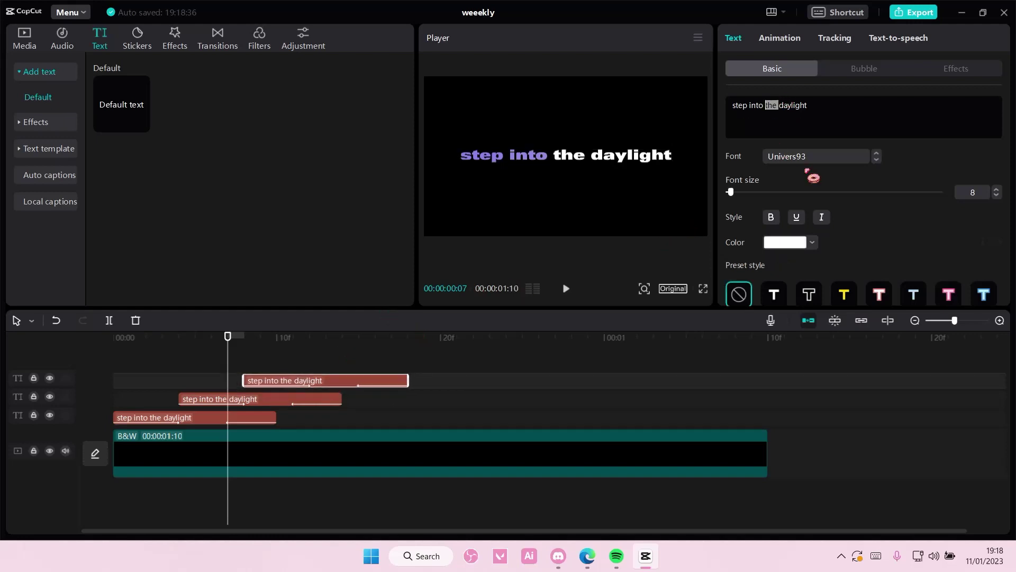
pyautogui.click(813, 243)
pyautogui.click(917, 295)
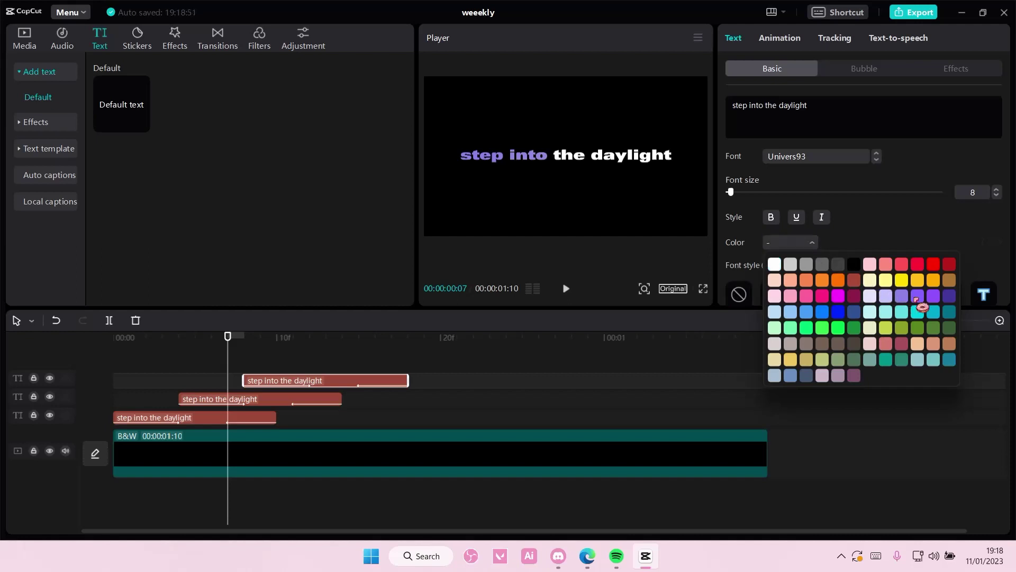
pyautogui.click(772, 100)
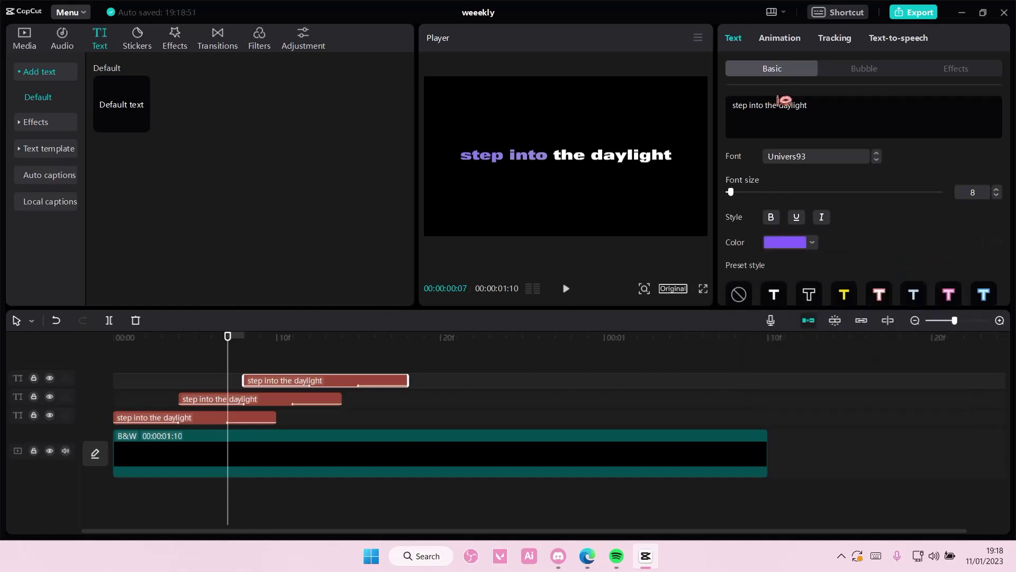
# - Reselect 'the' at frame 9 and reopen its colour choices to confirm the purple
pyautogui.click(812, 242)
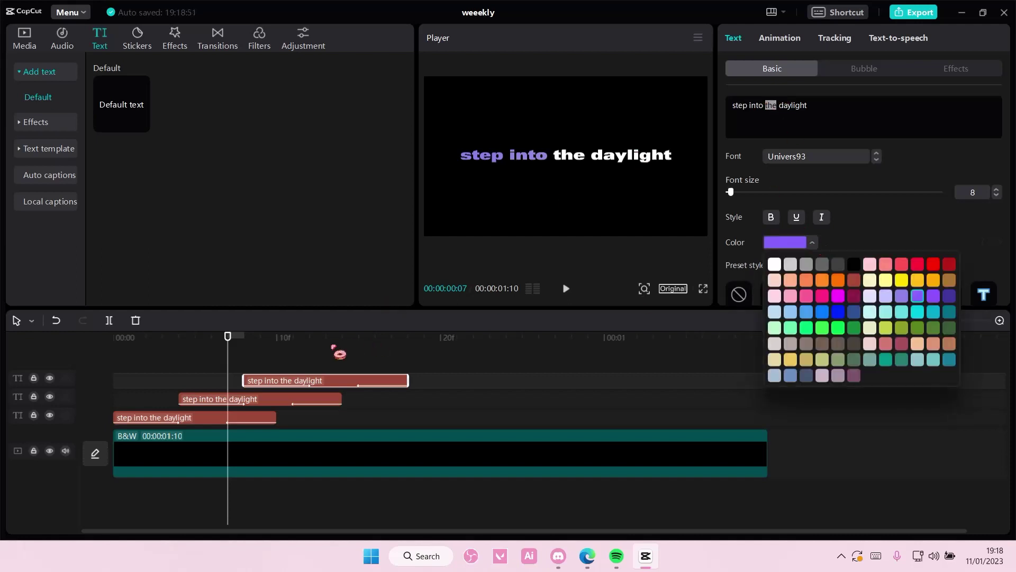
pyautogui.click(261, 353)
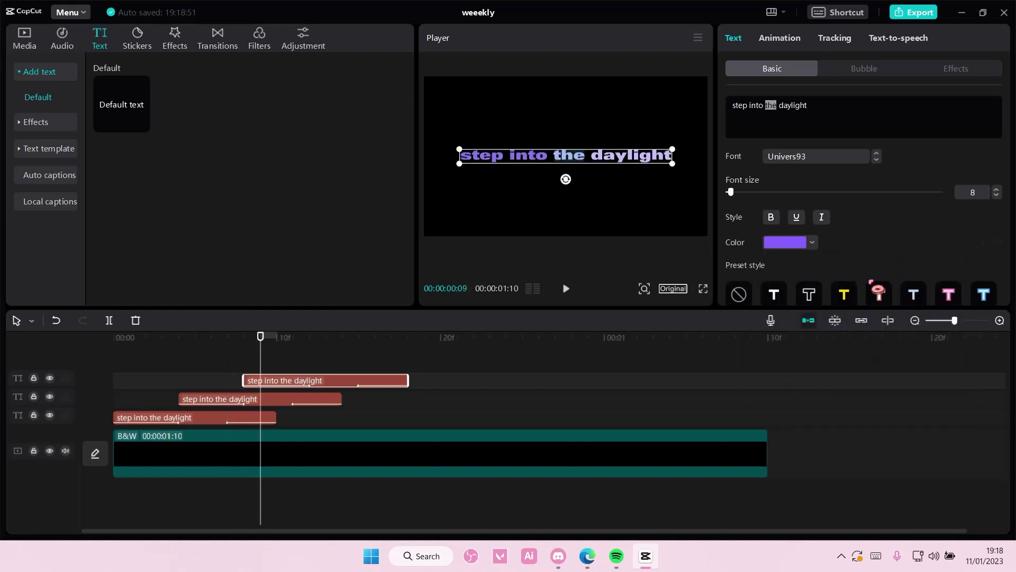
pyautogui.click(815, 114)
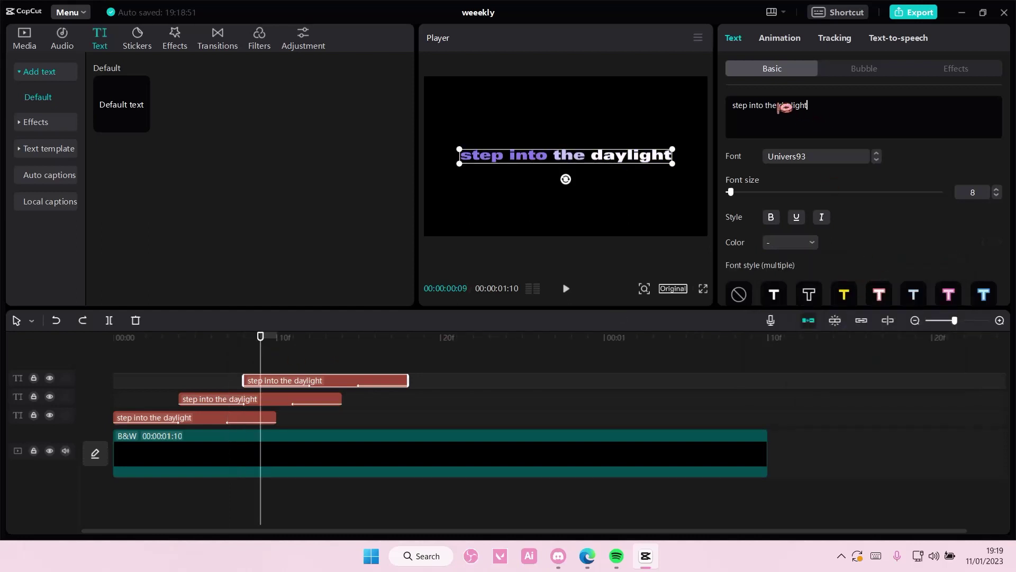
pyautogui.doubleClick(782, 104)
pyautogui.click(812, 242)
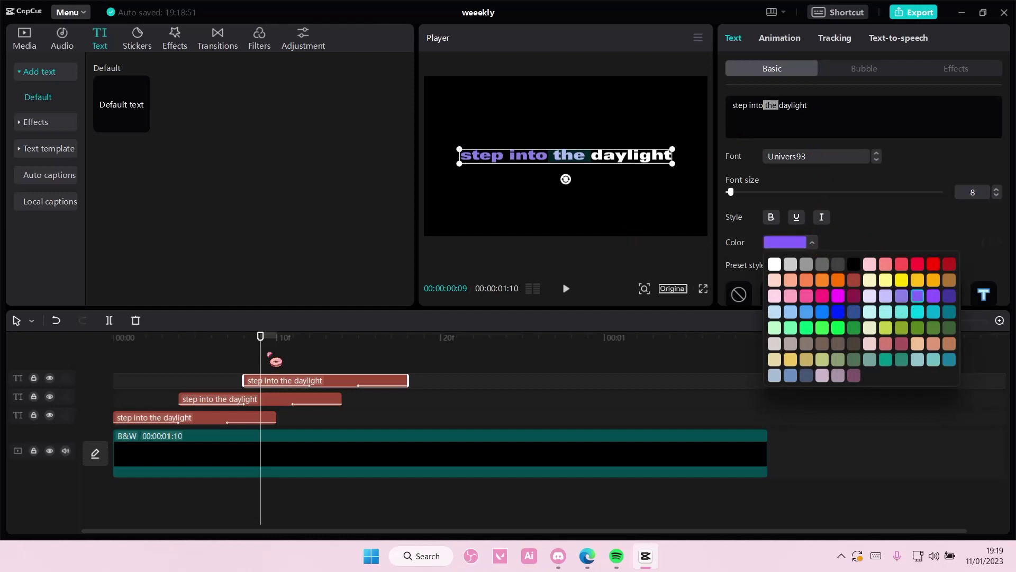
pyautogui.click(348, 356)
# - Copy the latest caption and place the copy on a new top track at frame 16
pyautogui.click(372, 369)
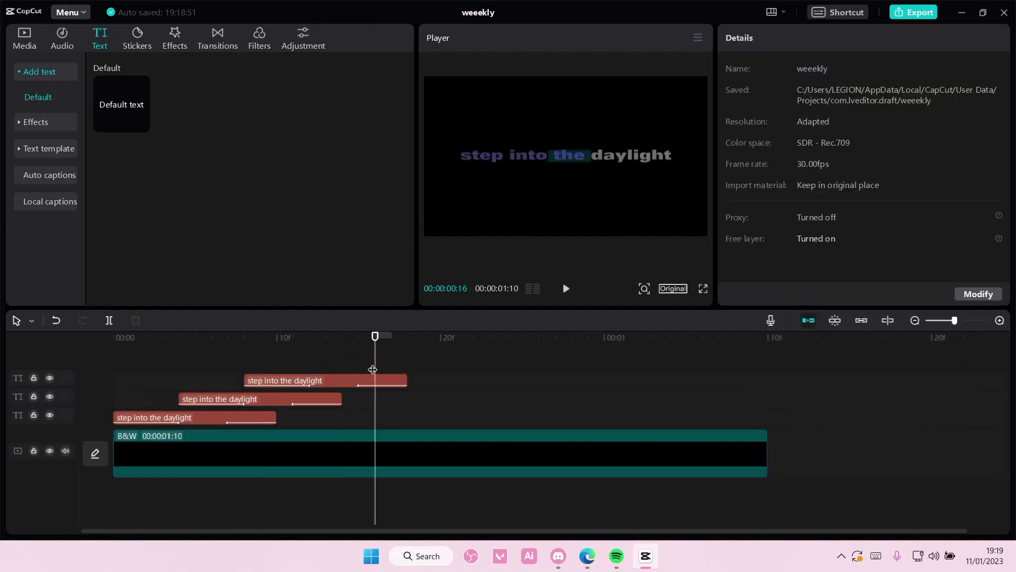
pyautogui.click(392, 381)
pyautogui.hotkey('ctrl', 'c')
pyautogui.hotkey('ctrl', 'v')
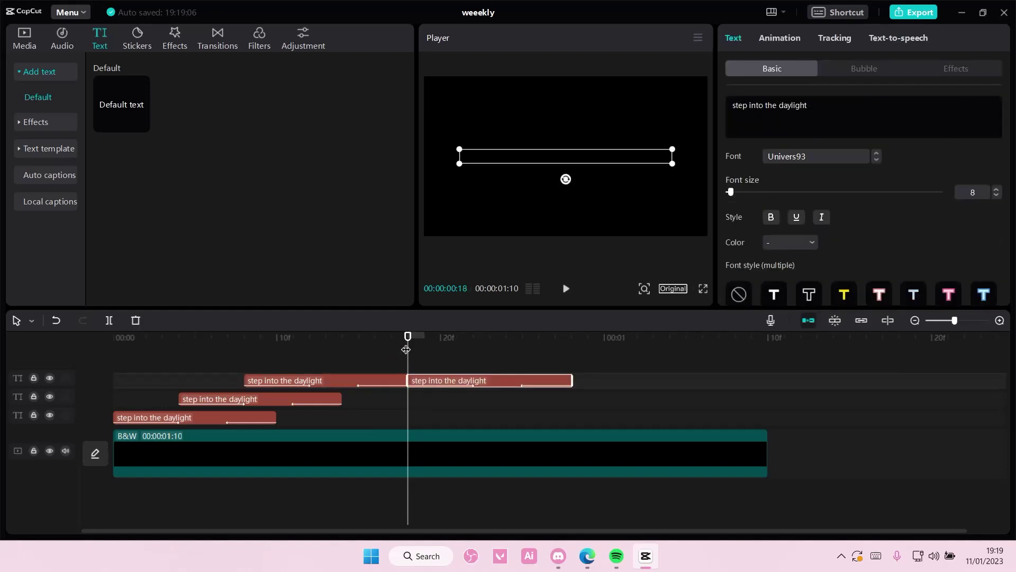
pyautogui.moveTo(449, 386); pyautogui.dragTo(373, 365)
# - Colour 'daylight' purple so the whole line is highlighted, then rewind the preview
pyautogui.moveTo(827, 105); pyautogui.dragTo(779, 106)
pyautogui.click(812, 243)
pyautogui.click(921, 299)
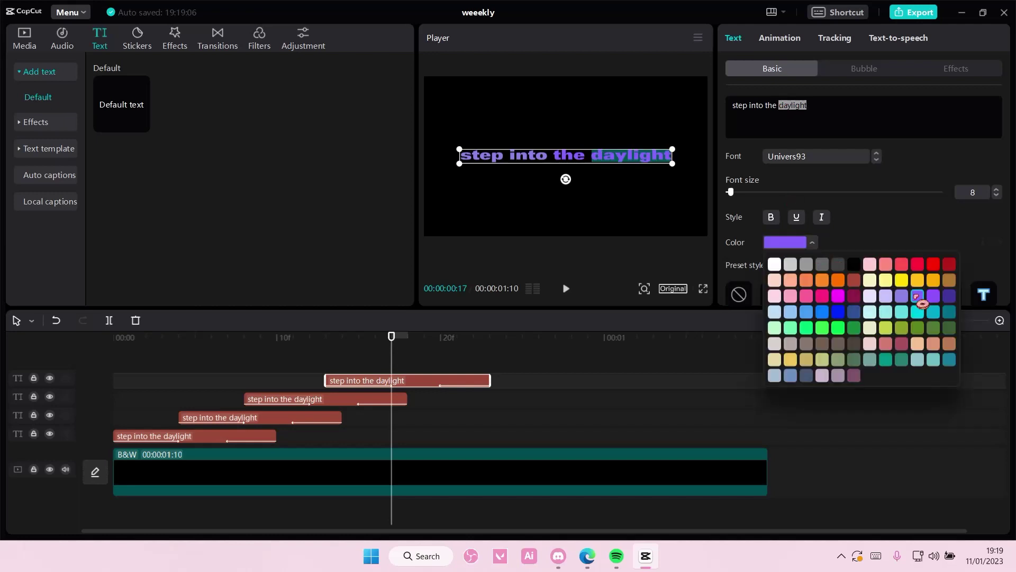
pyautogui.click(524, 363)
pyautogui.moveTo(518, 354); pyautogui.dragTo(67, 356)
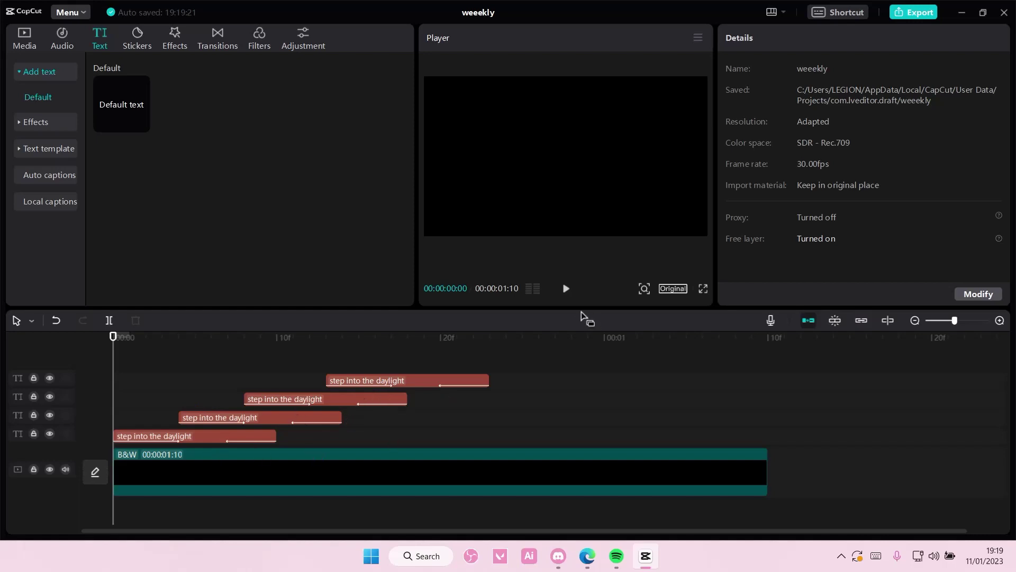
pyautogui.click(566, 289)
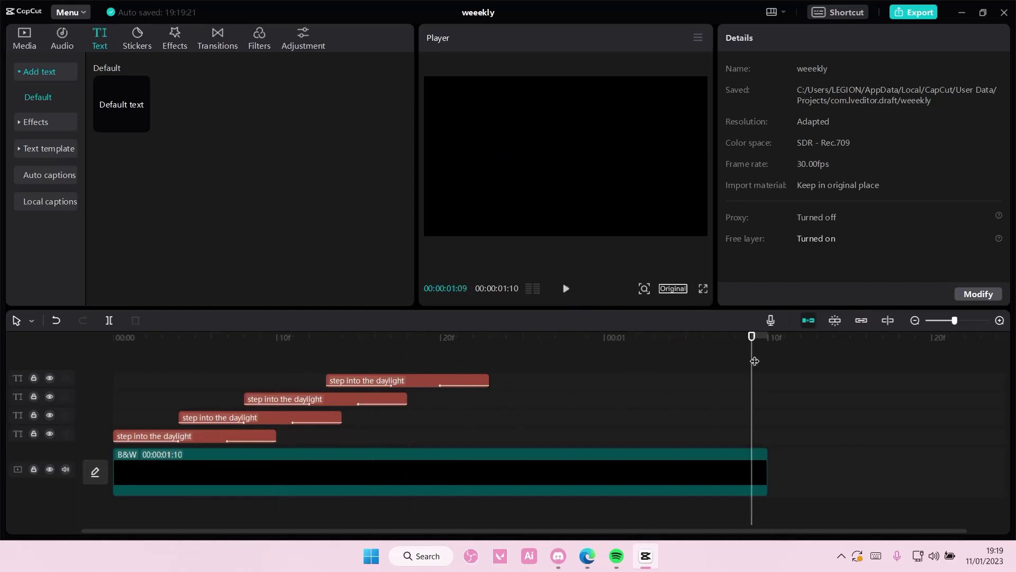
pyautogui.moveTo(754, 361); pyautogui.dragTo(104, 376)
pyautogui.click(566, 289)
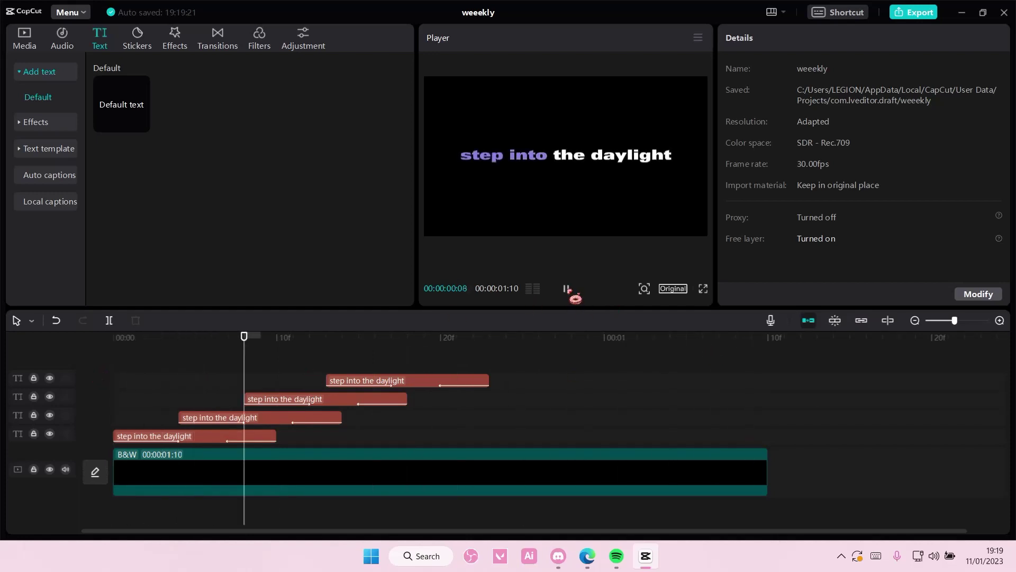
pyautogui.click(458, 382)
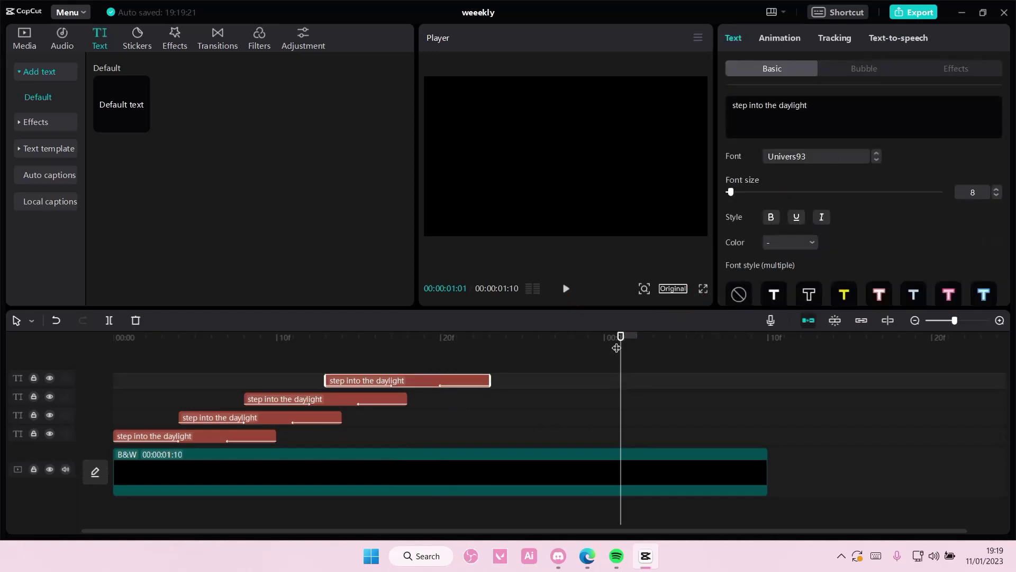
pyautogui.moveTo(617, 347); pyautogui.dragTo(421, 400)
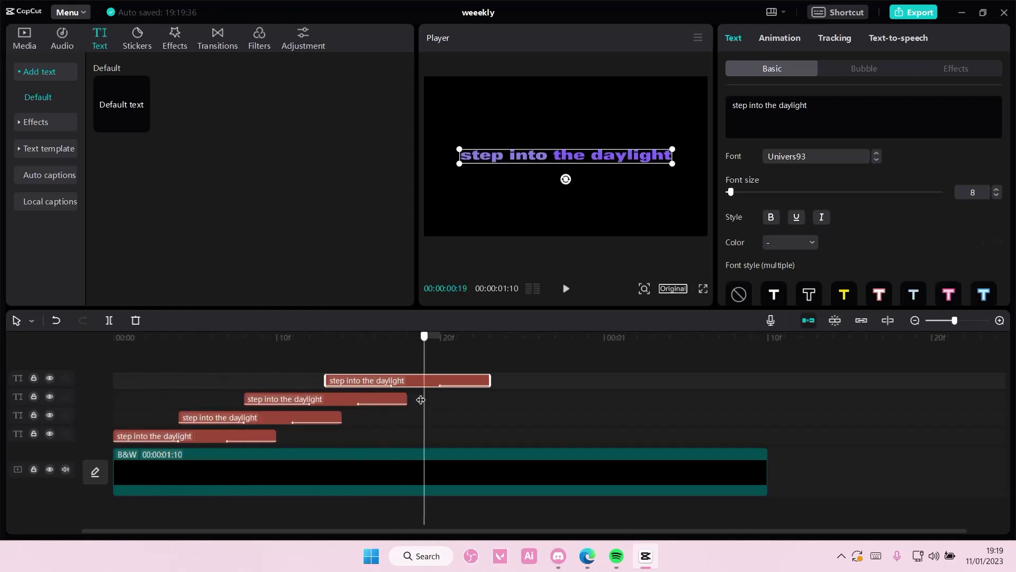